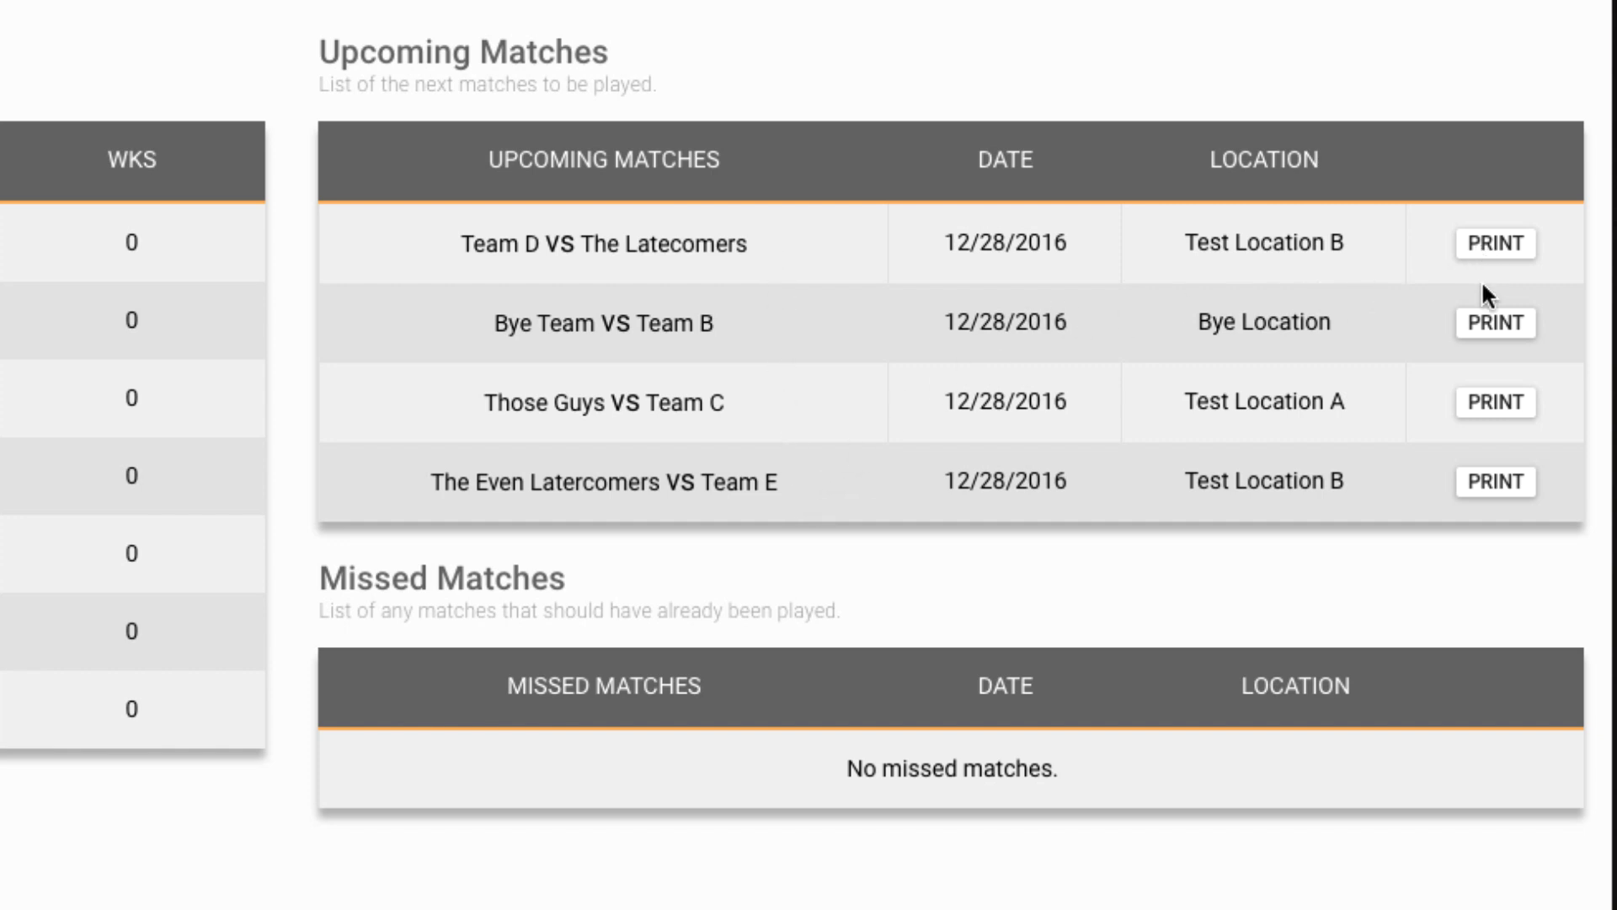
- Print the Team D vs The Latecomers scoresheet so it opens in Preview
left_click(1512, 253)
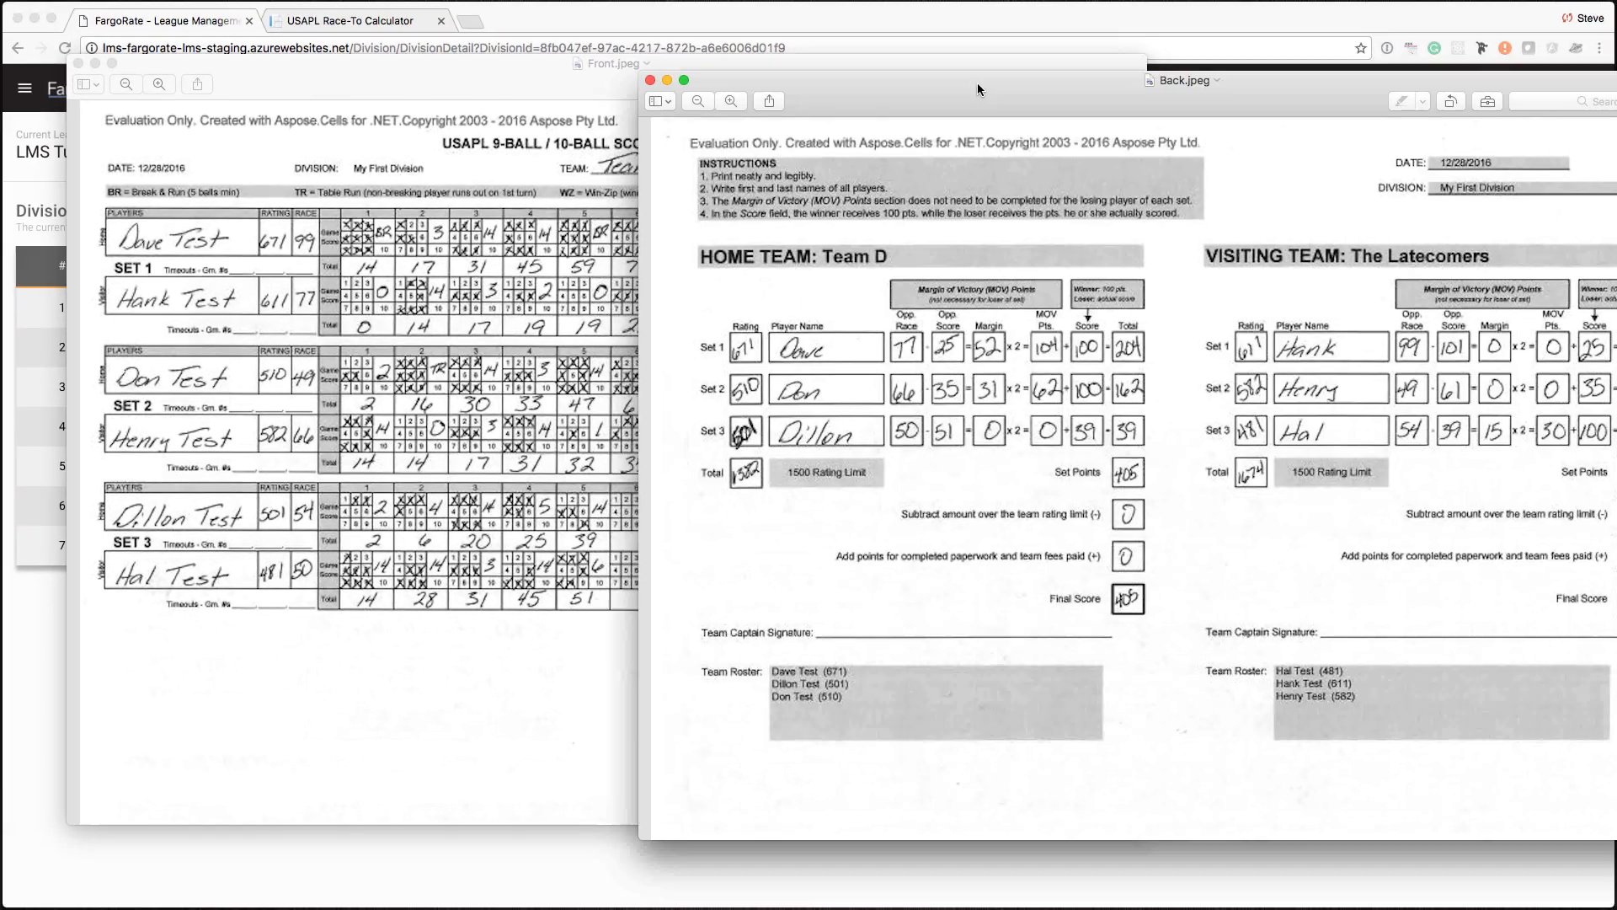
- Arrange the Back.jpeg and Front.jpeg scoresheet pages so both are visible side by side
left_click_drag(977, 89, 849, 145)
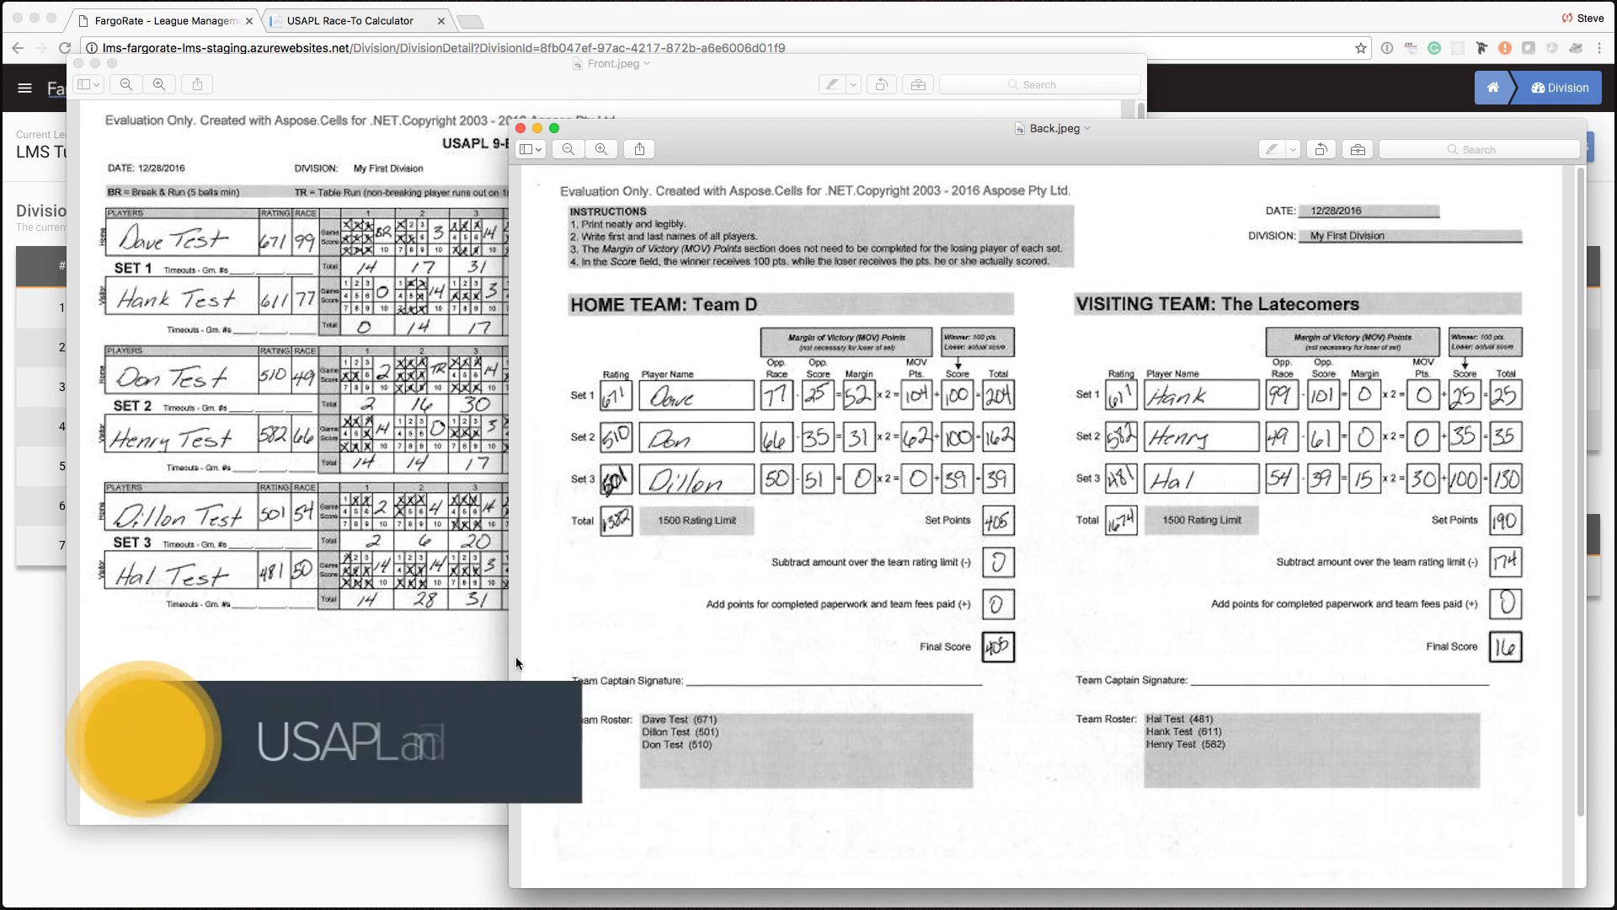
left_click(323, 575)
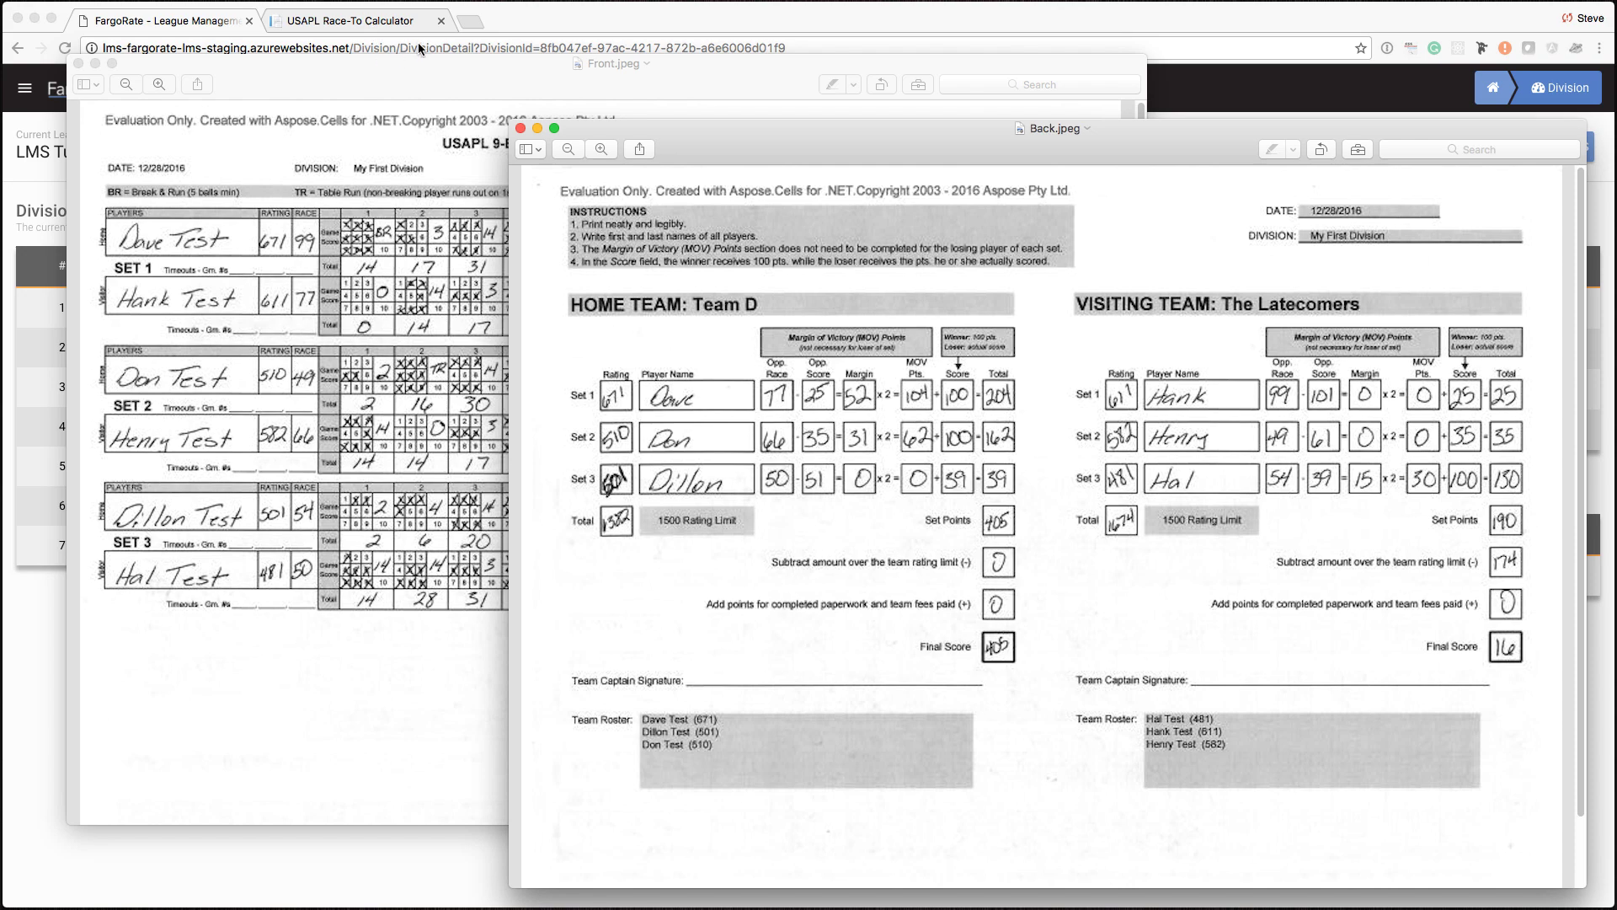
- Close both Preview scoresheet pages
left_click(433, 77)
key("super+w")
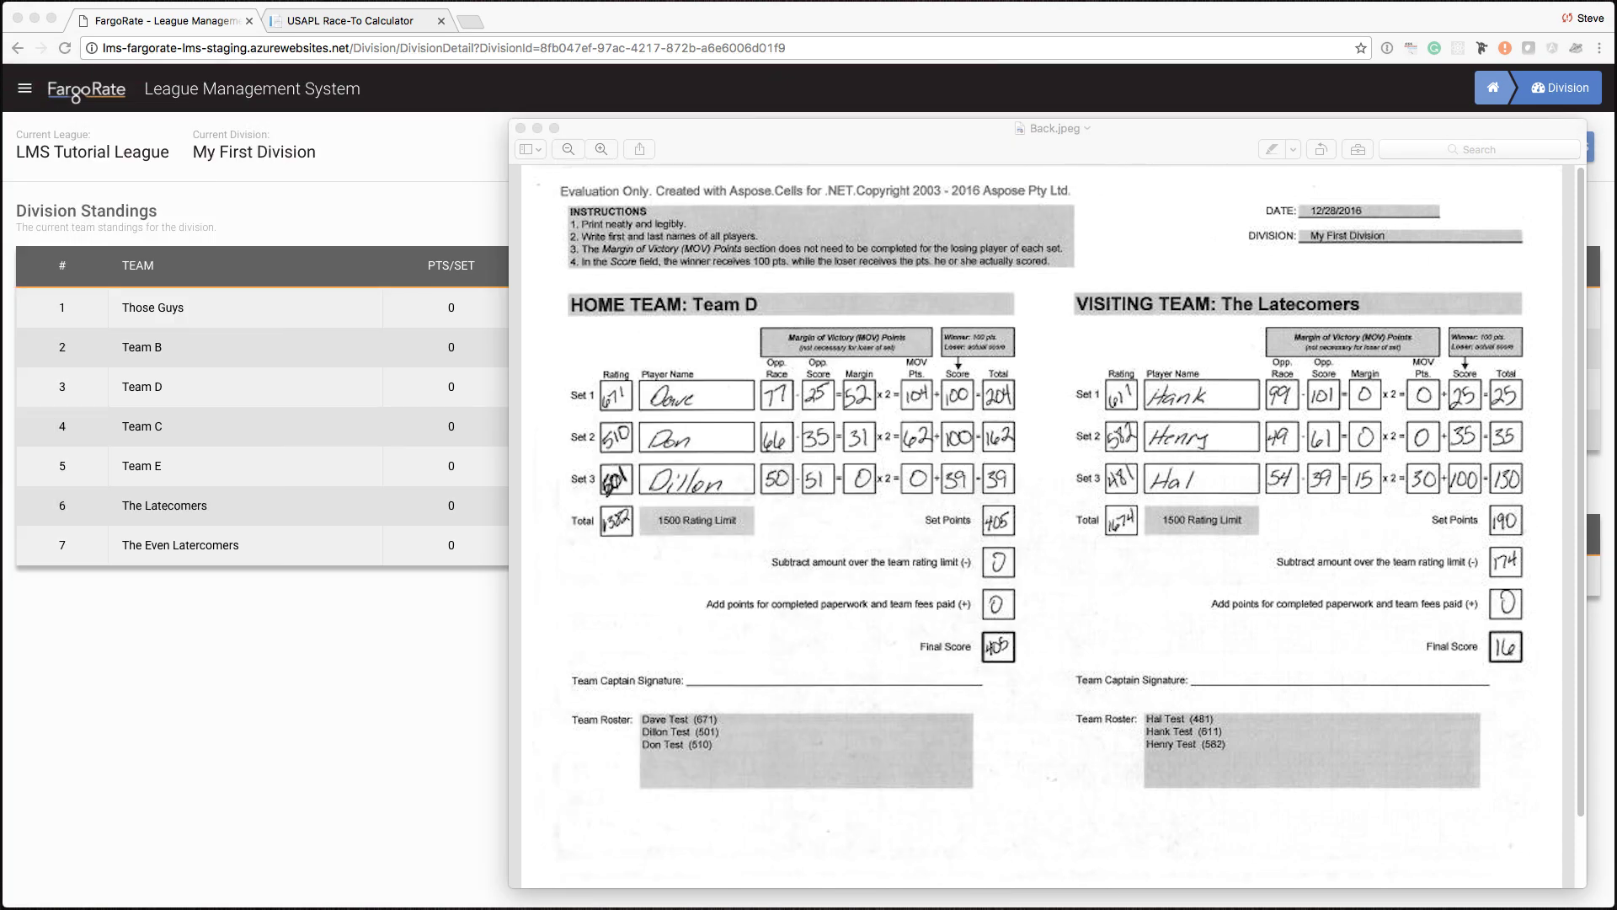
key("super+w")
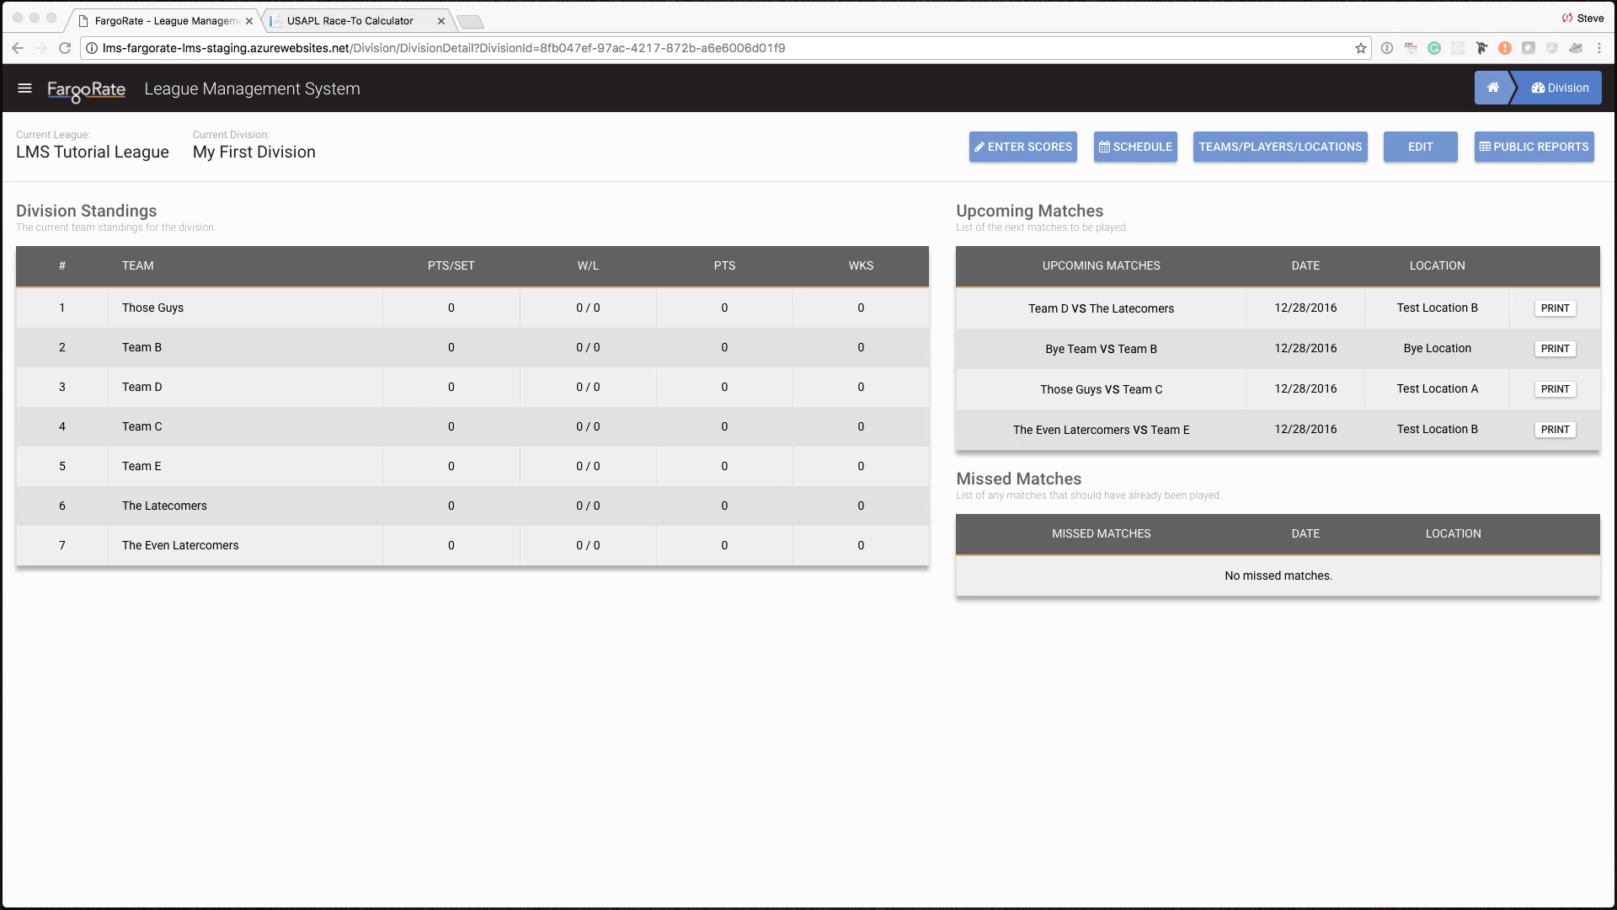
- Calculate longer-race targets for ratings 671 and 611 in the Race-To Calculator
left_click(353, 25)
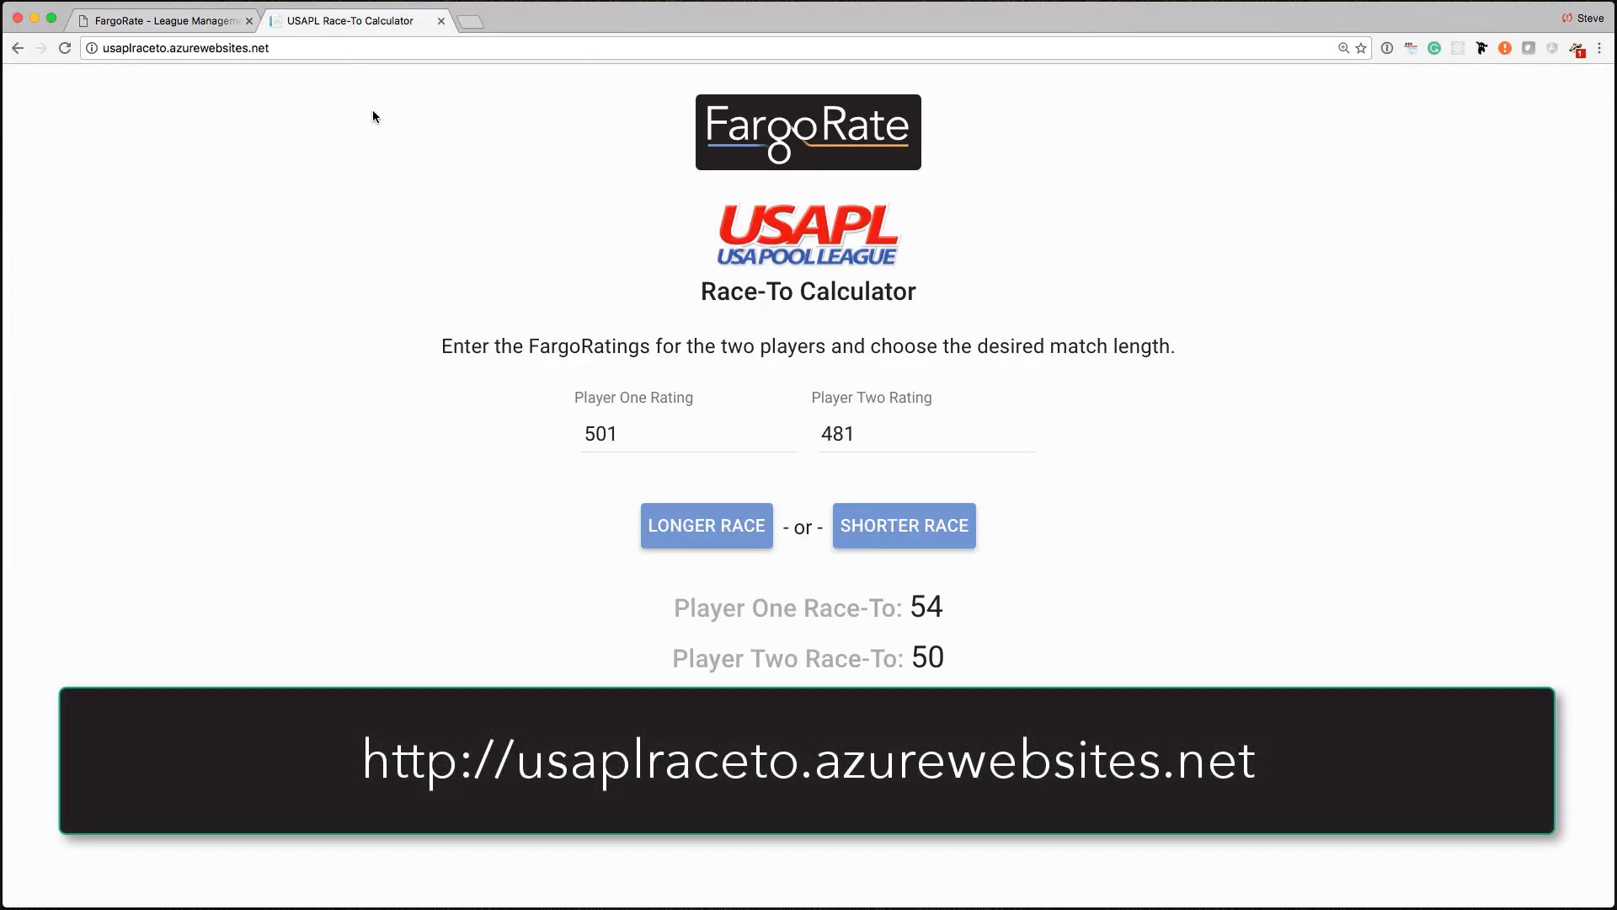
left_click_drag(640, 431, 536, 424)
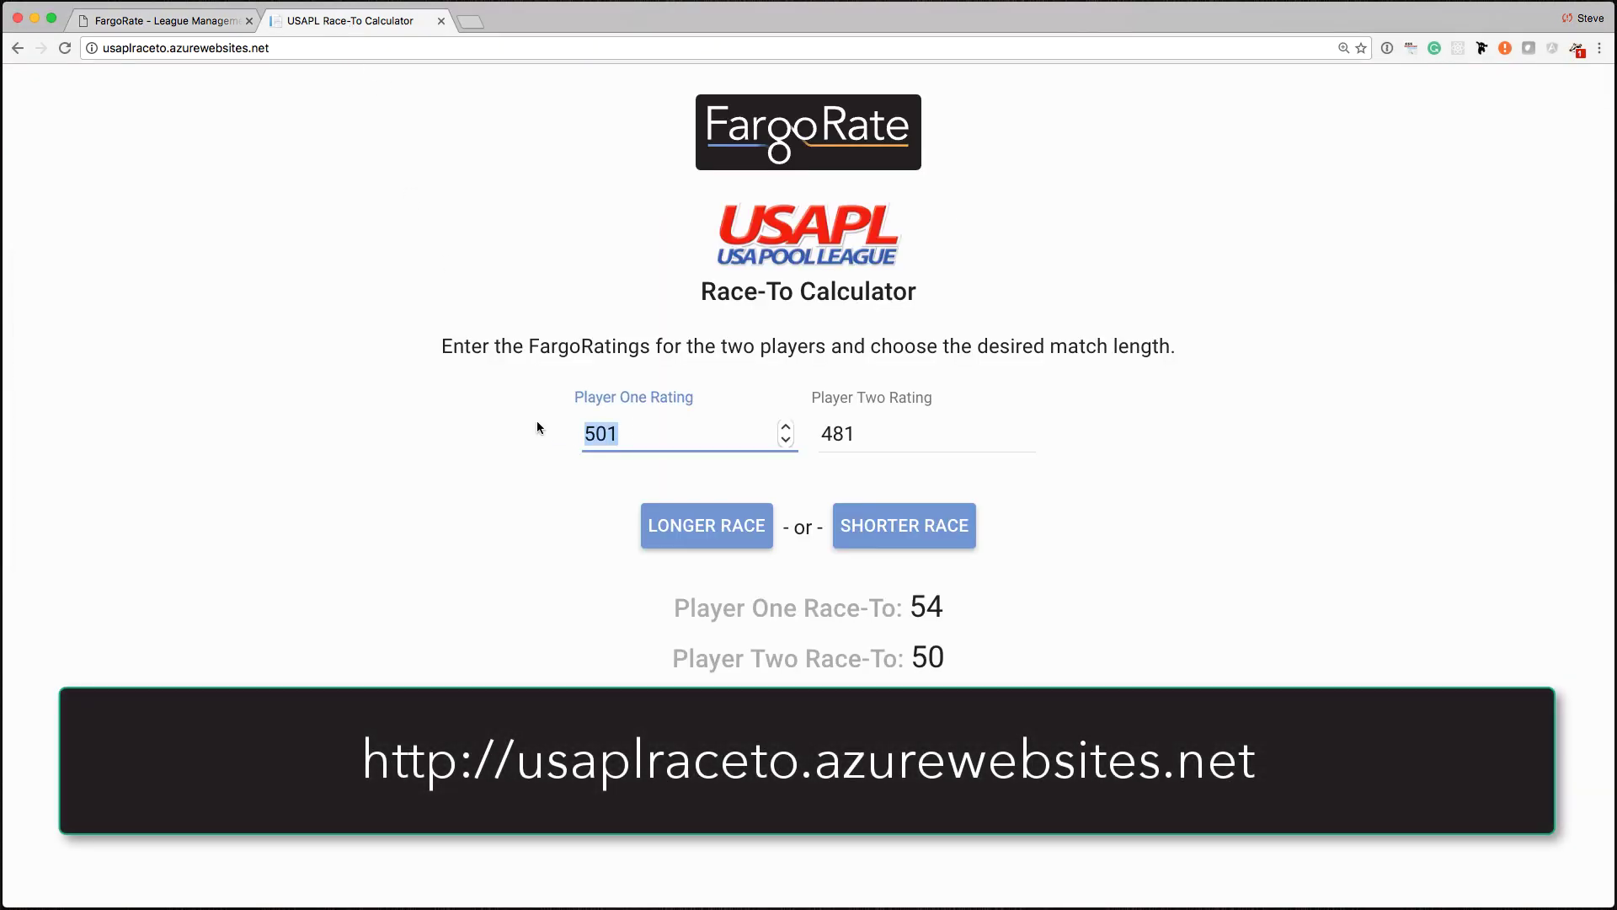
type("671")
key("Tab")
type("611")
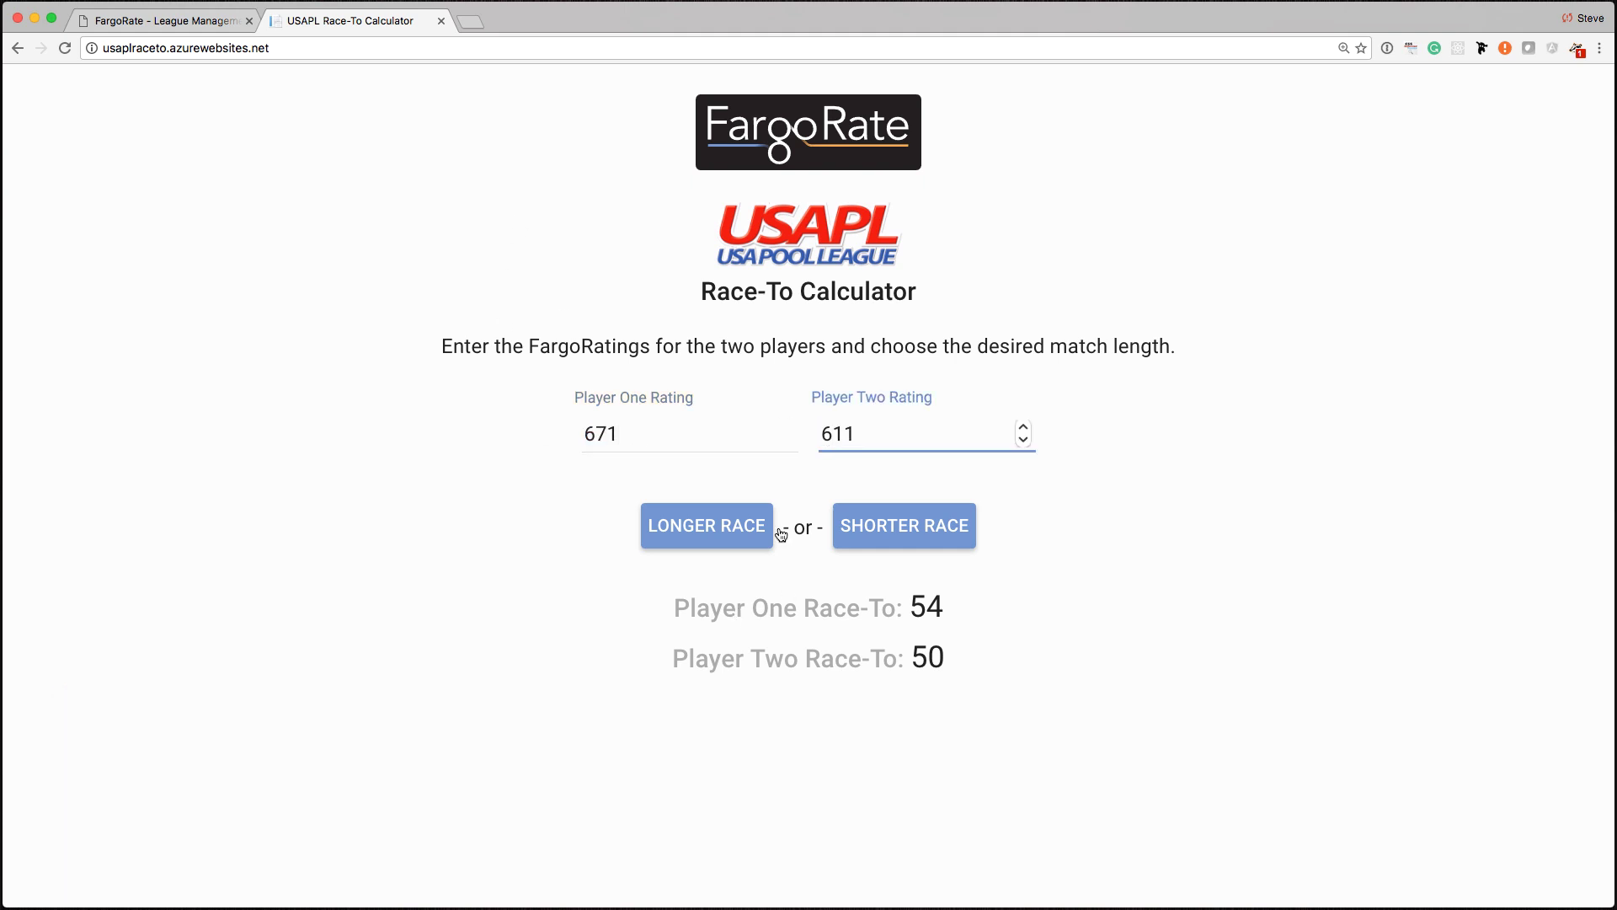
left_click(712, 544)
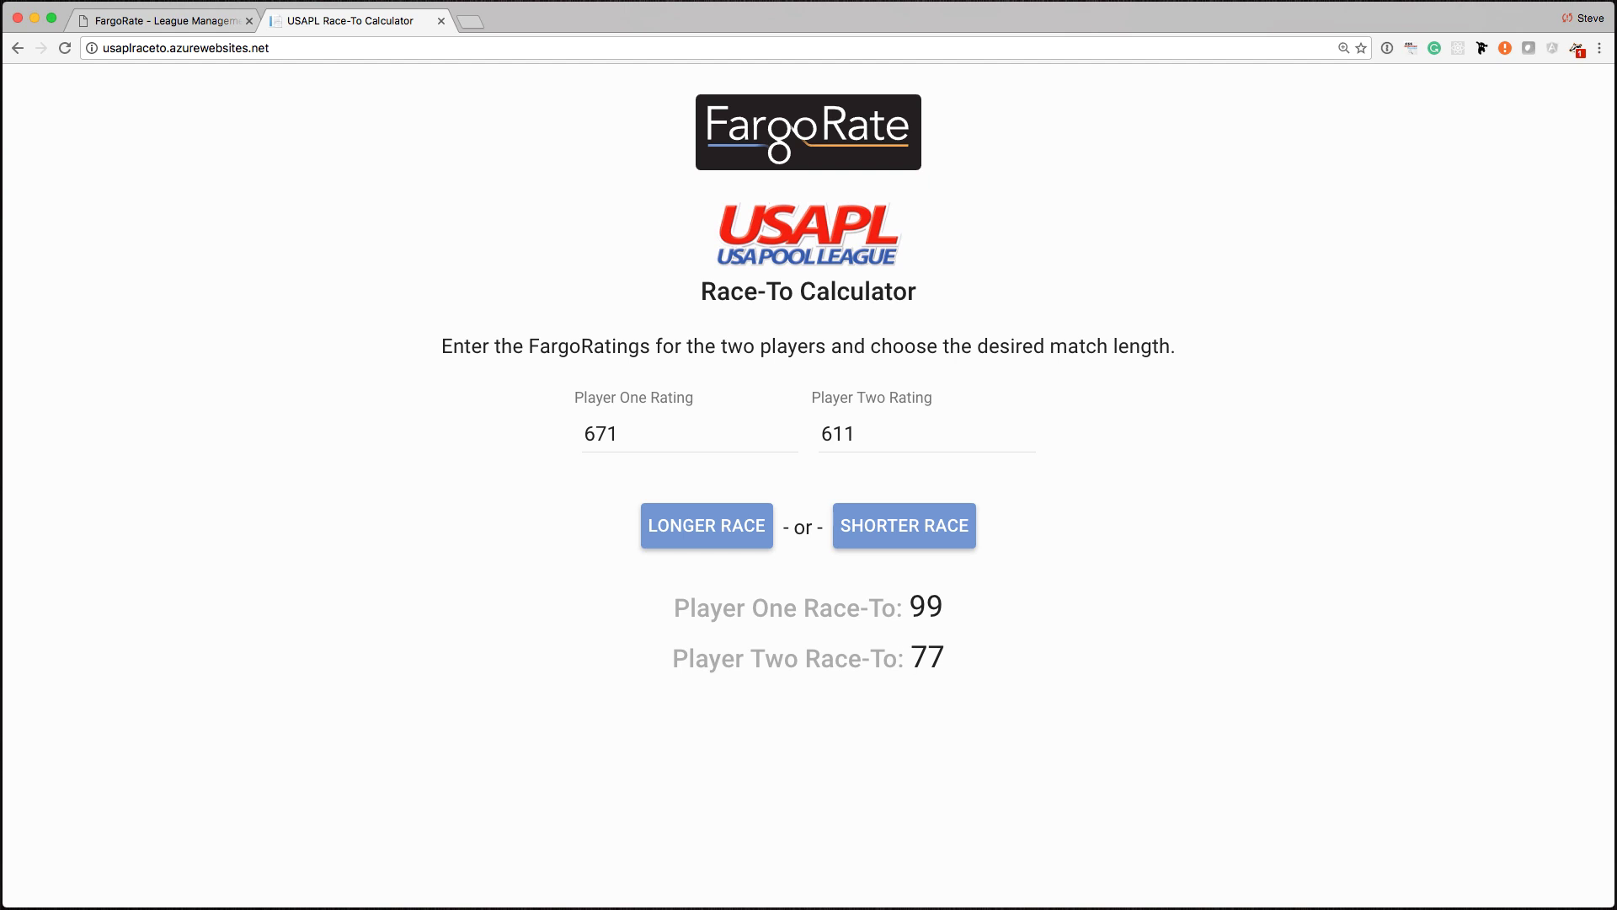
key("super+Tab")
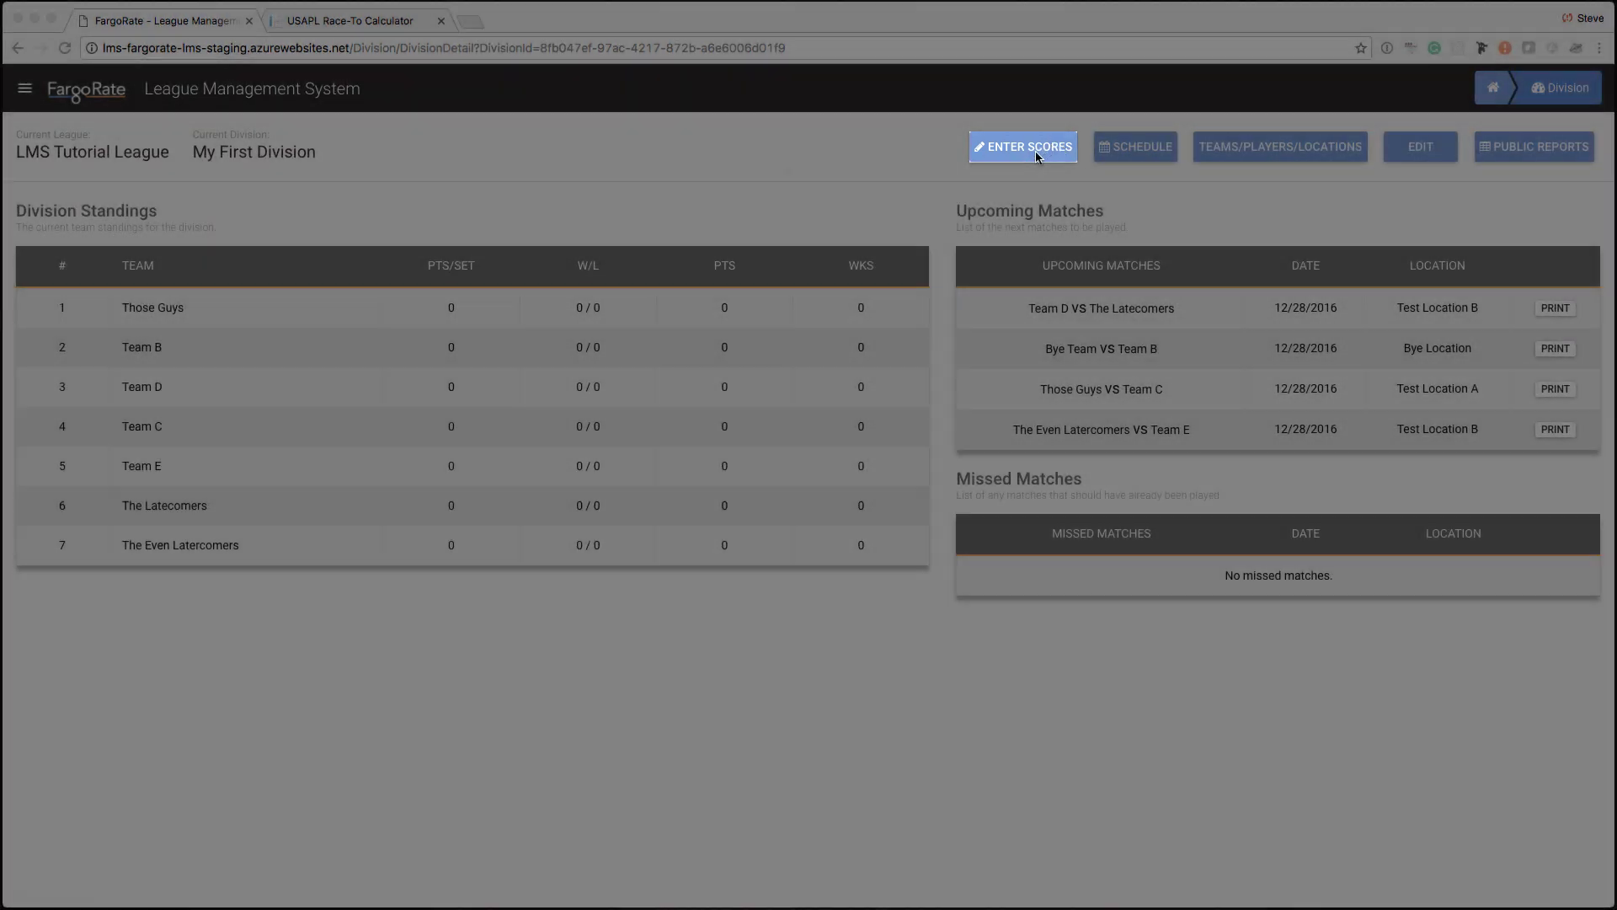
- Open score entry for the Wed Dec 28 2016 Team D vs The Latecomers match
left_click(1052, 148)
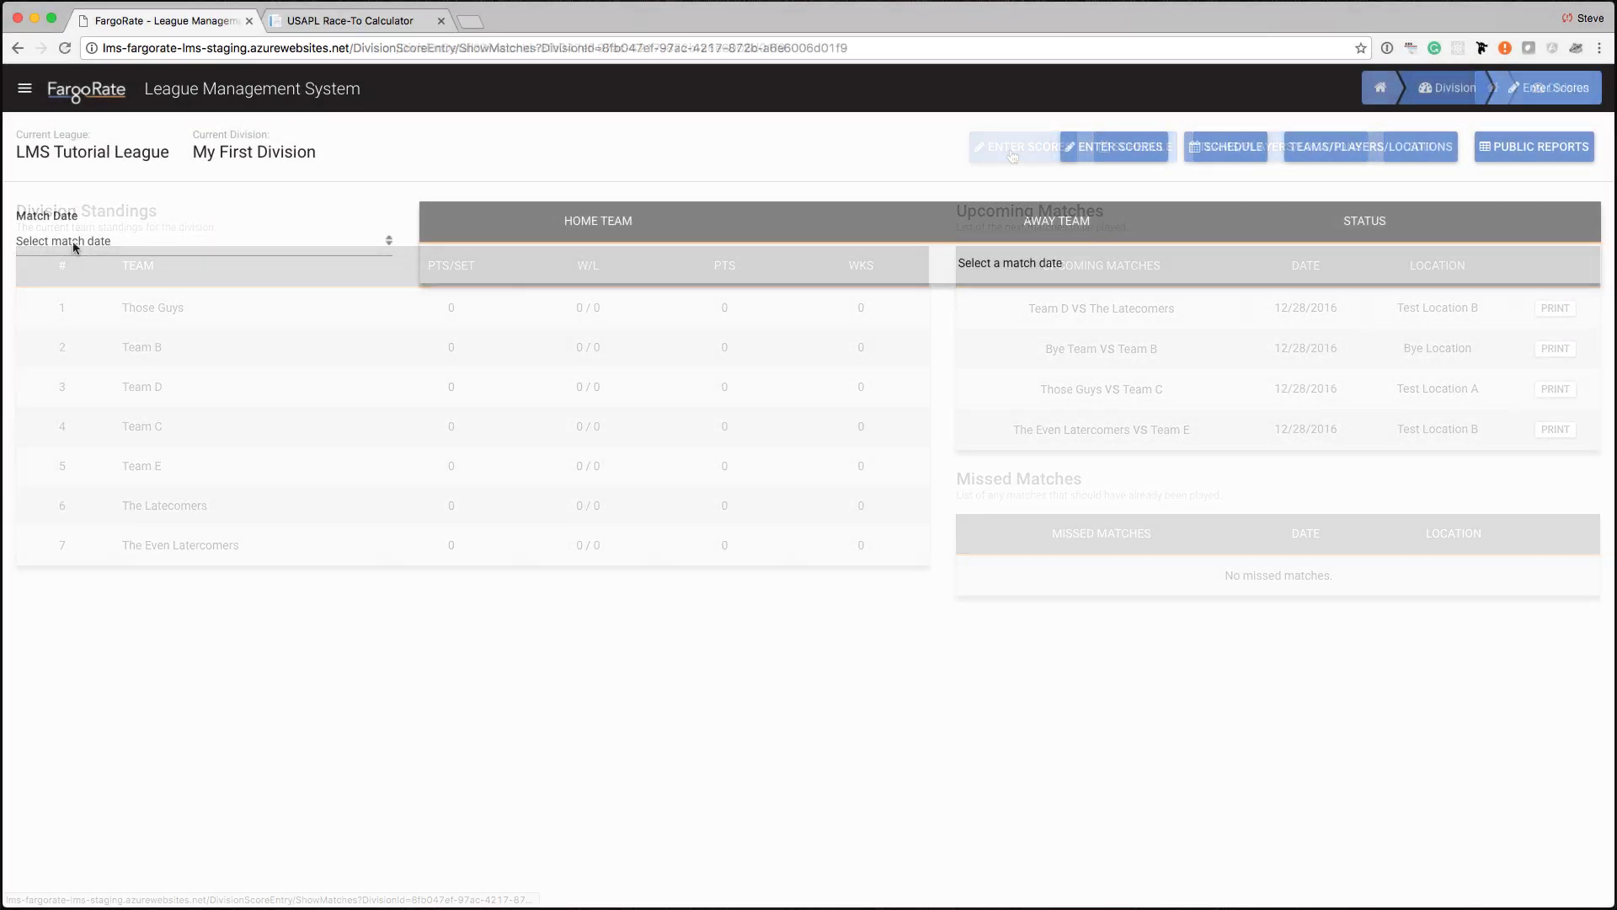
left_click(74, 243)
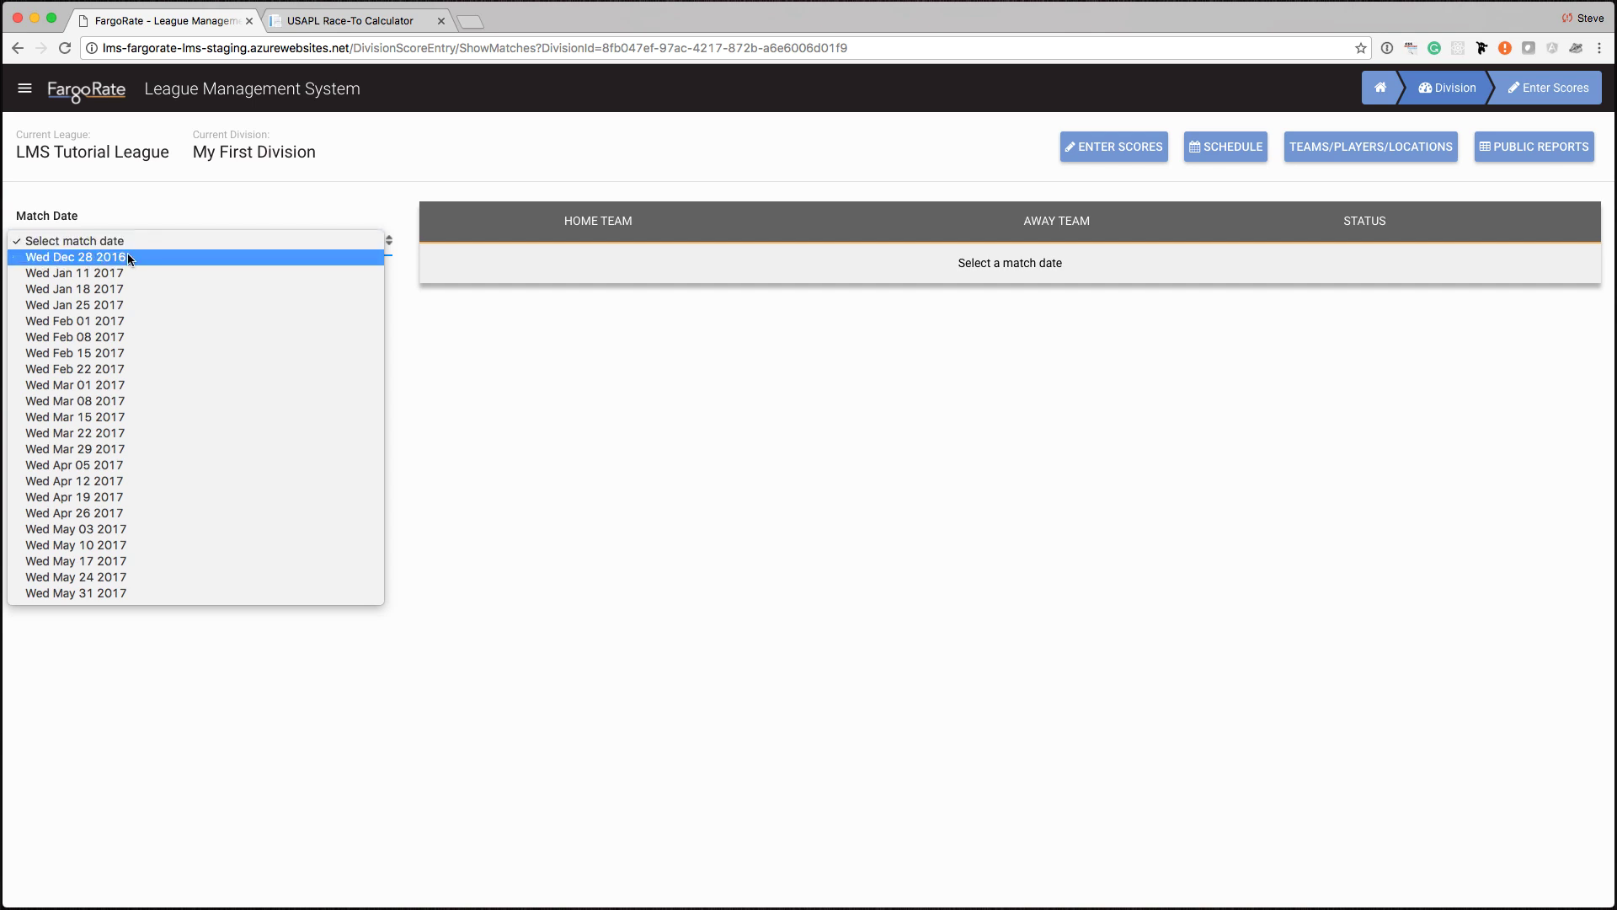
left_click(128, 257)
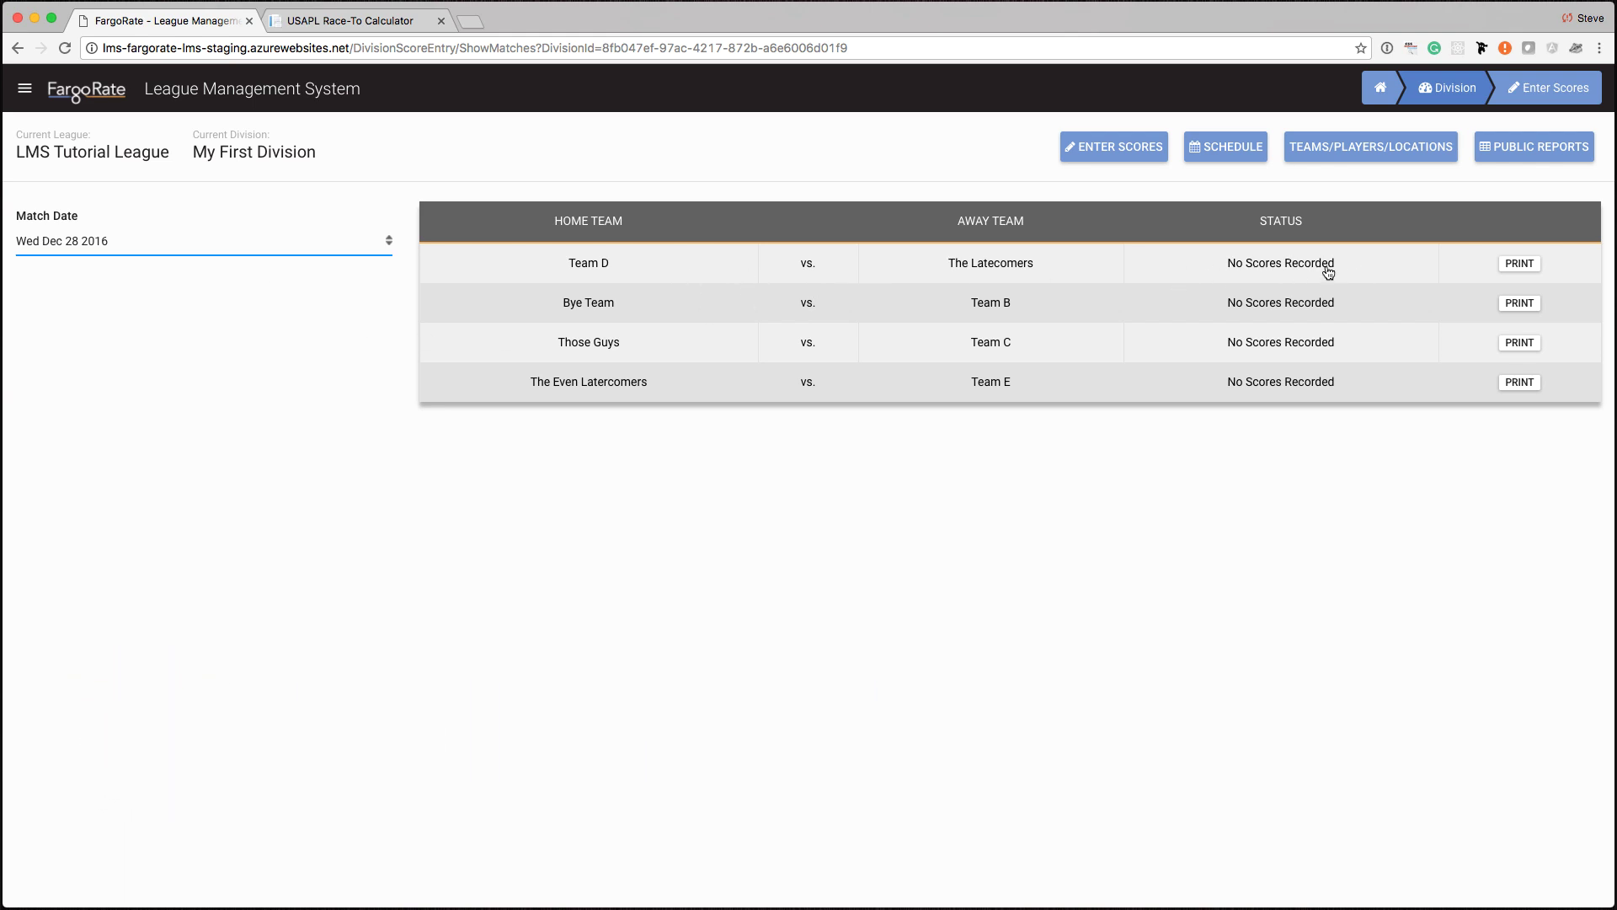
left_click(672, 268)
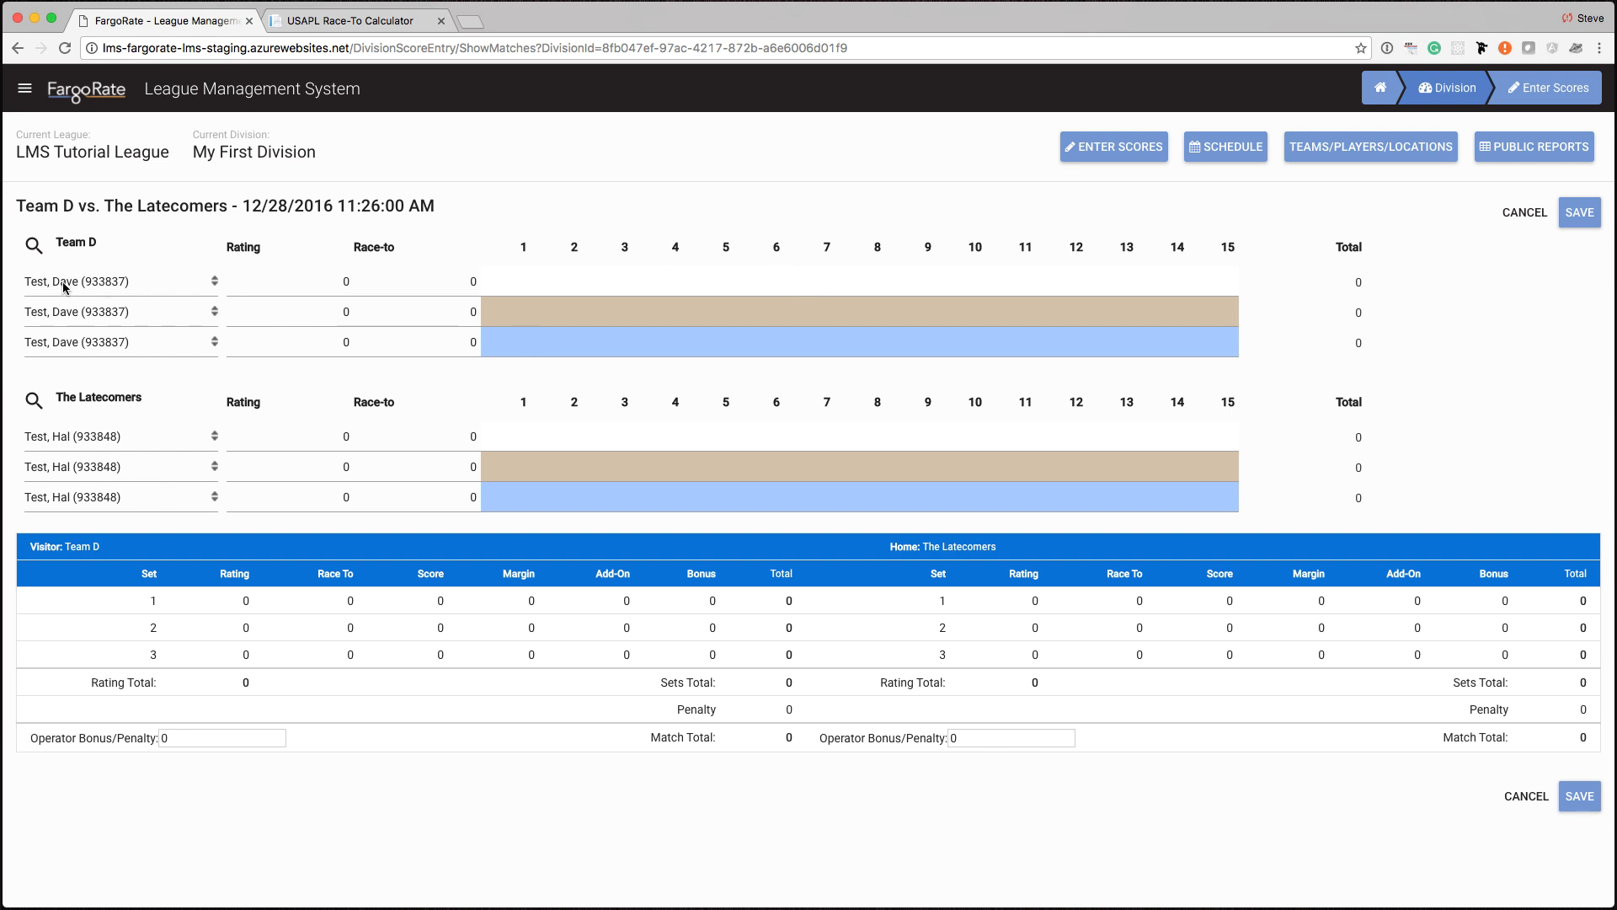
- Set Team D's set 1 rating to 671 and race-to to 99
left_click(347, 283)
key("BackSpace")
type("671")
key("Tab")
type("99")
key("Tab")
- Choose Team D's set 2 player, with rating 510 and race-to 49
left_click(103, 316)
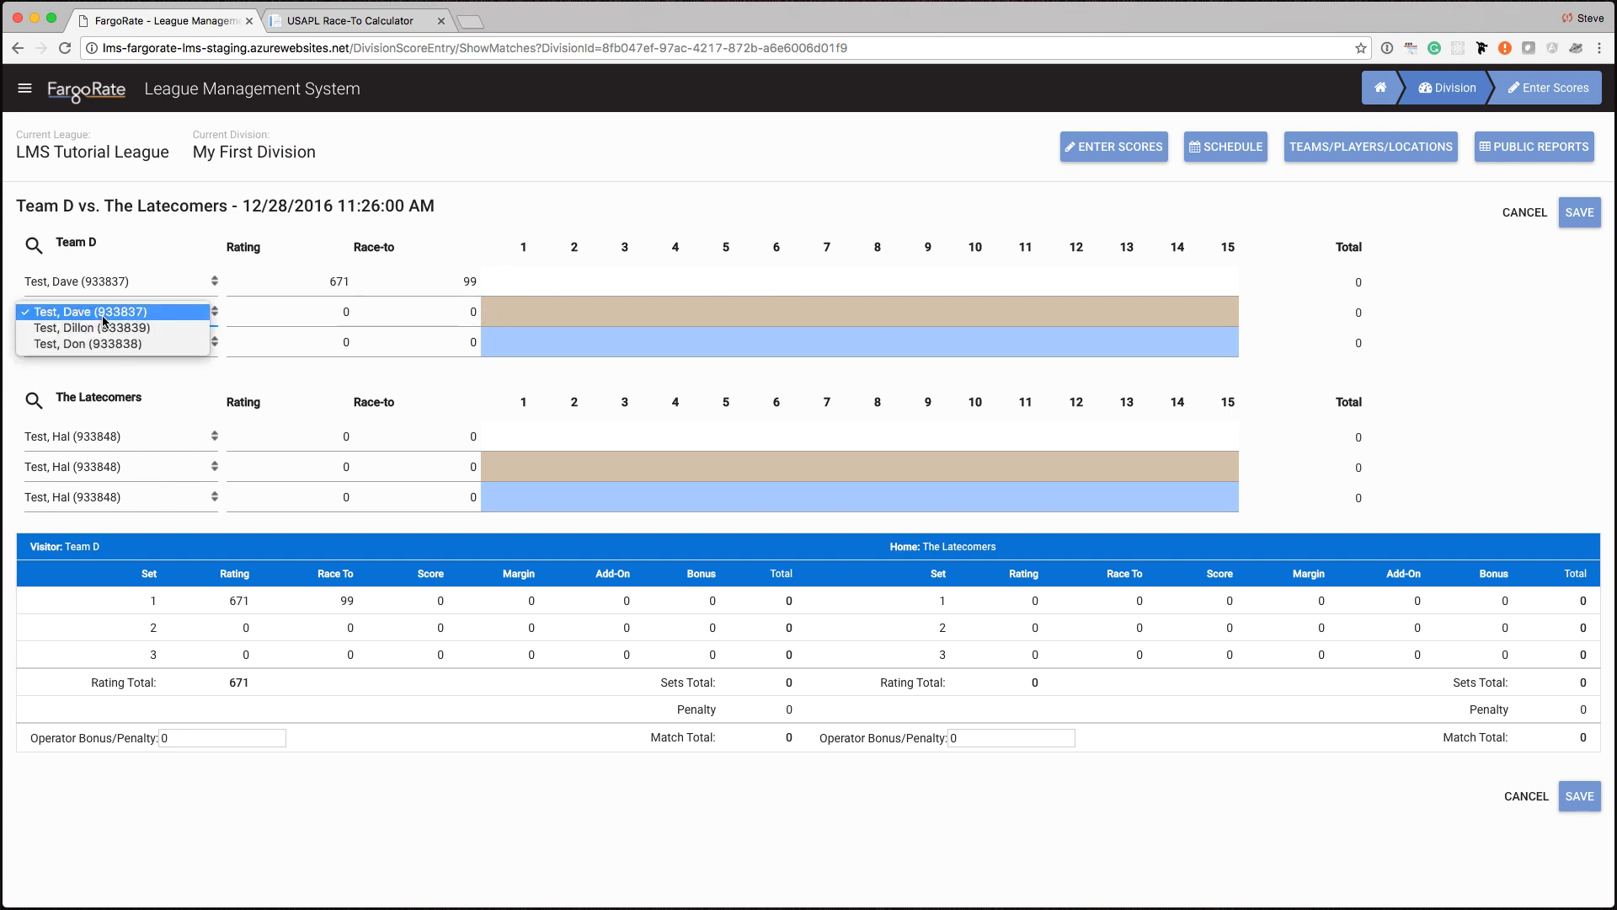
left_click(97, 343)
left_click(254, 311)
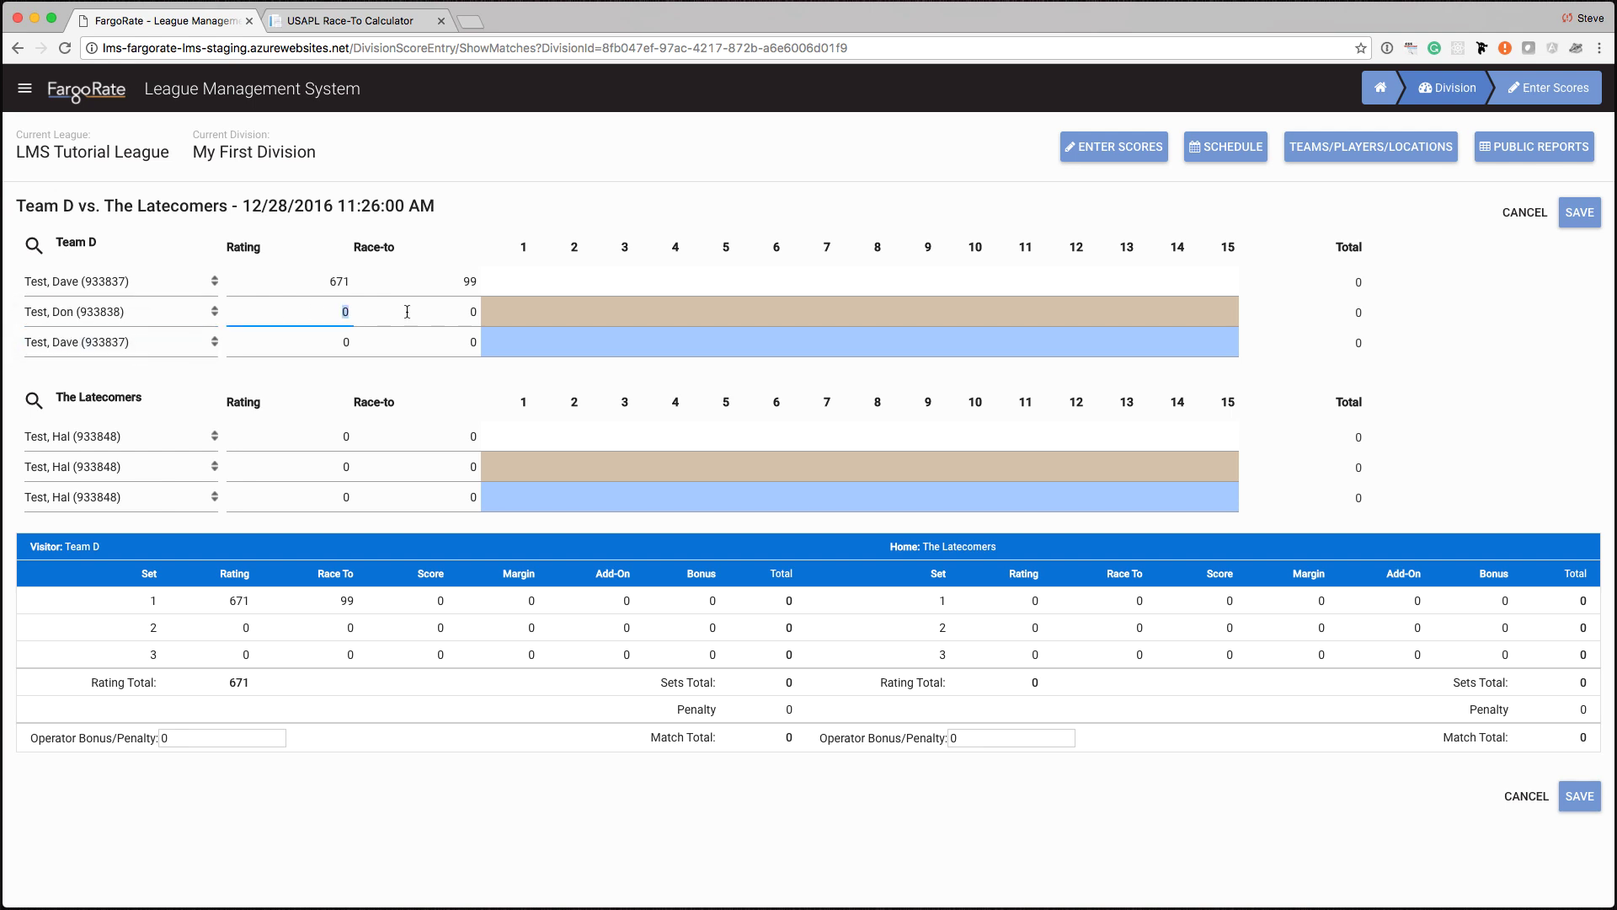
type("54")
key("BackSpace")
type("10")
key("Tab")
type("49")
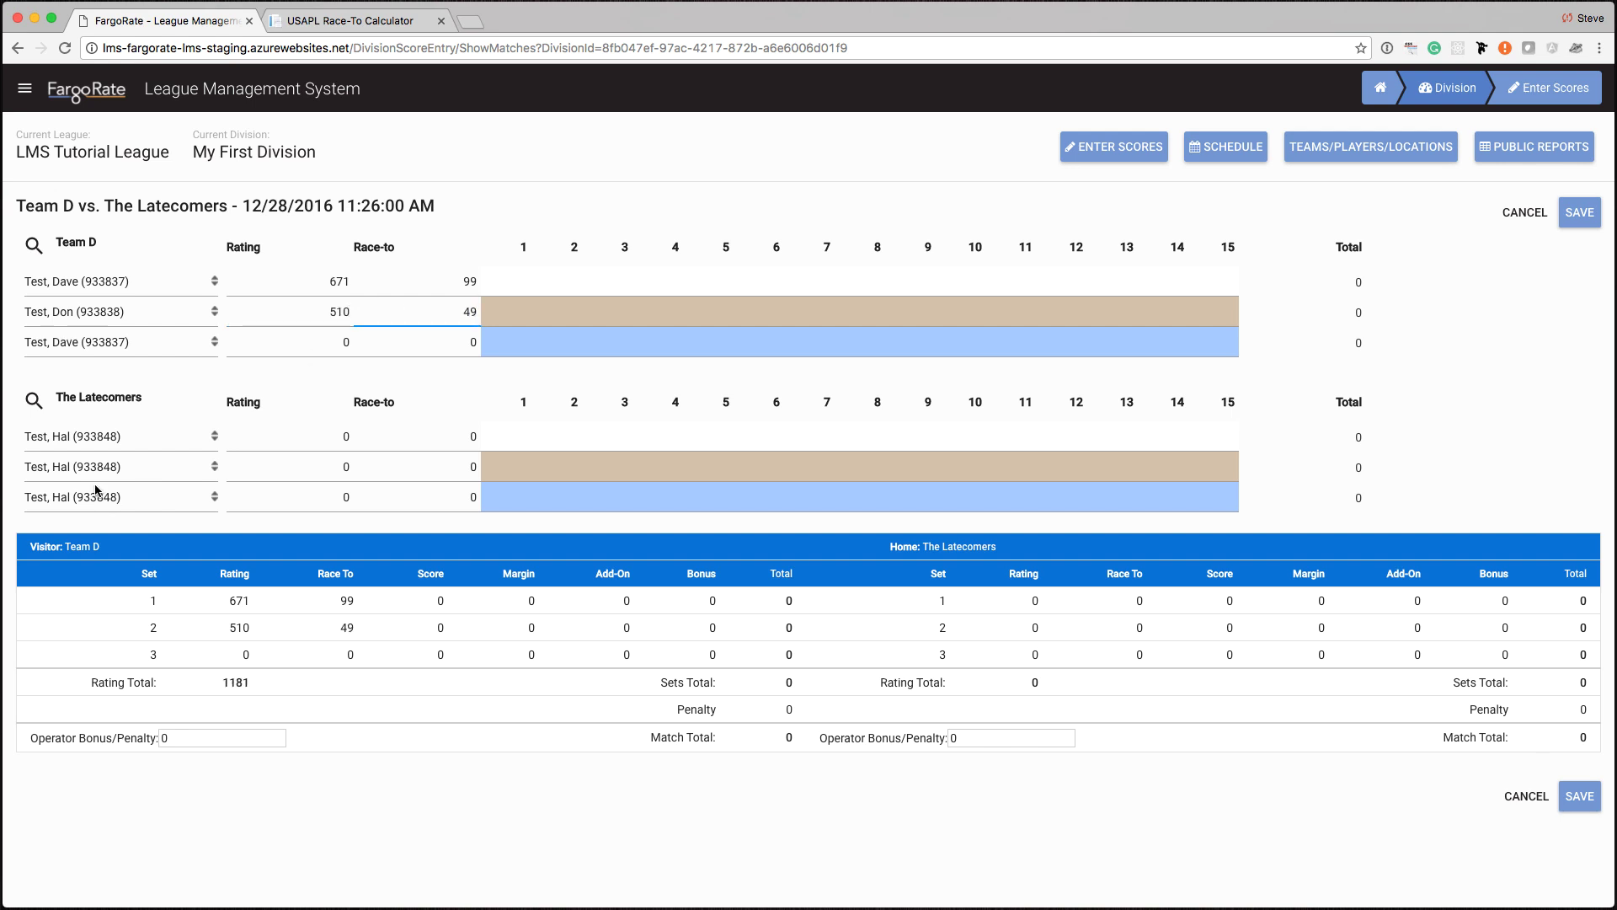
- Choose Team D's set 3 player and set the rating to 501
left_click(92, 441)
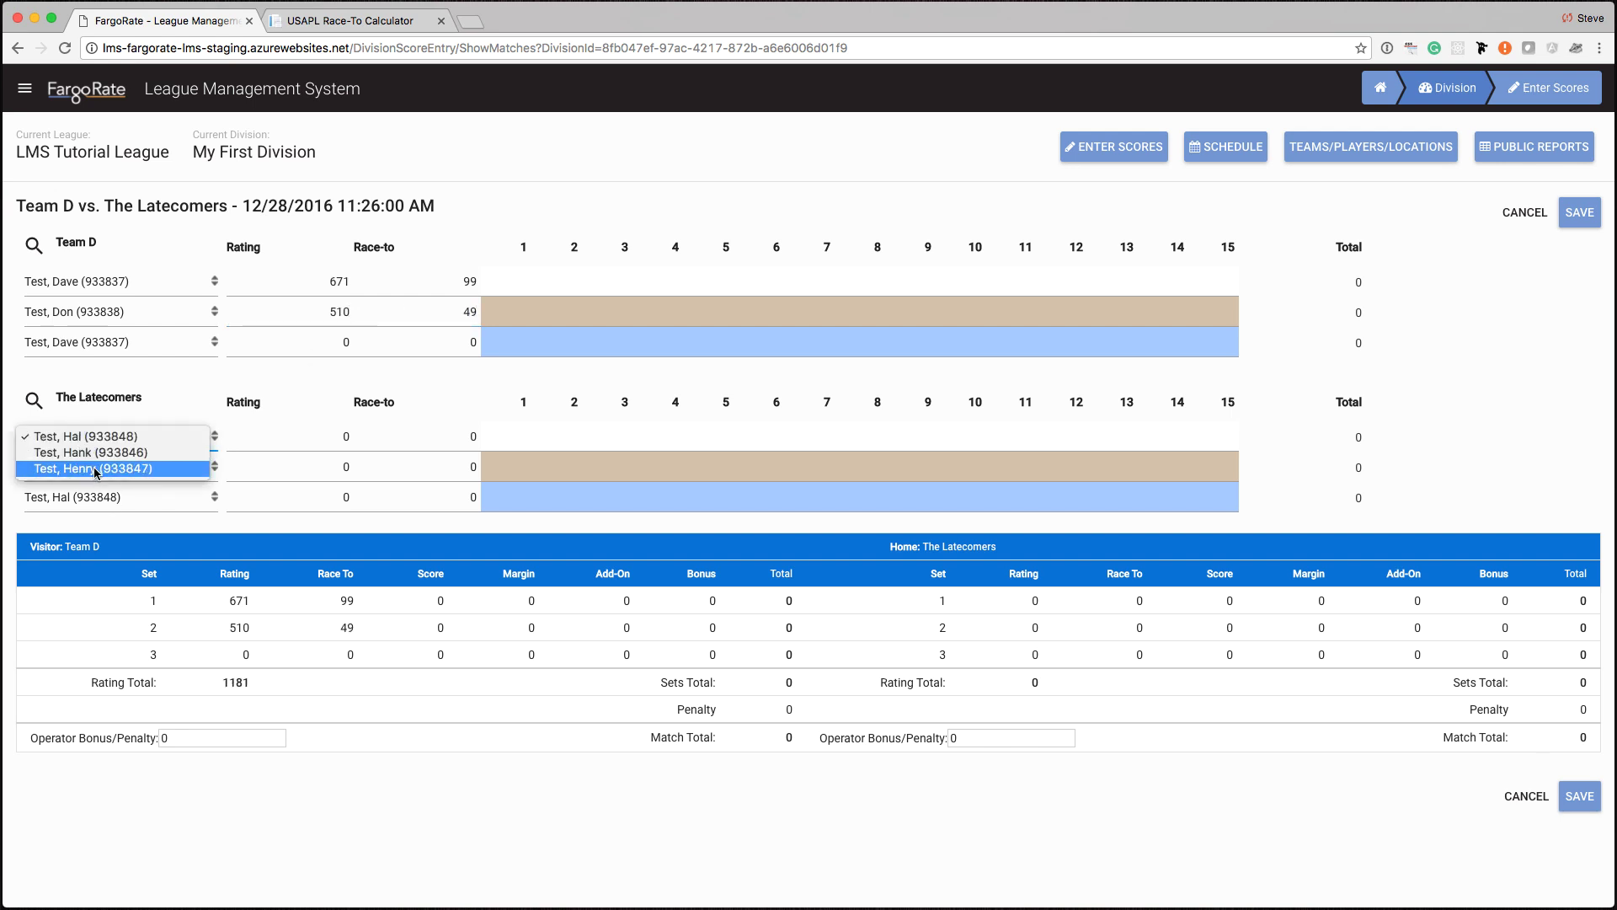
left_click(98, 345)
left_click(84, 358)
left_click_drag(333, 340, 371, 343)
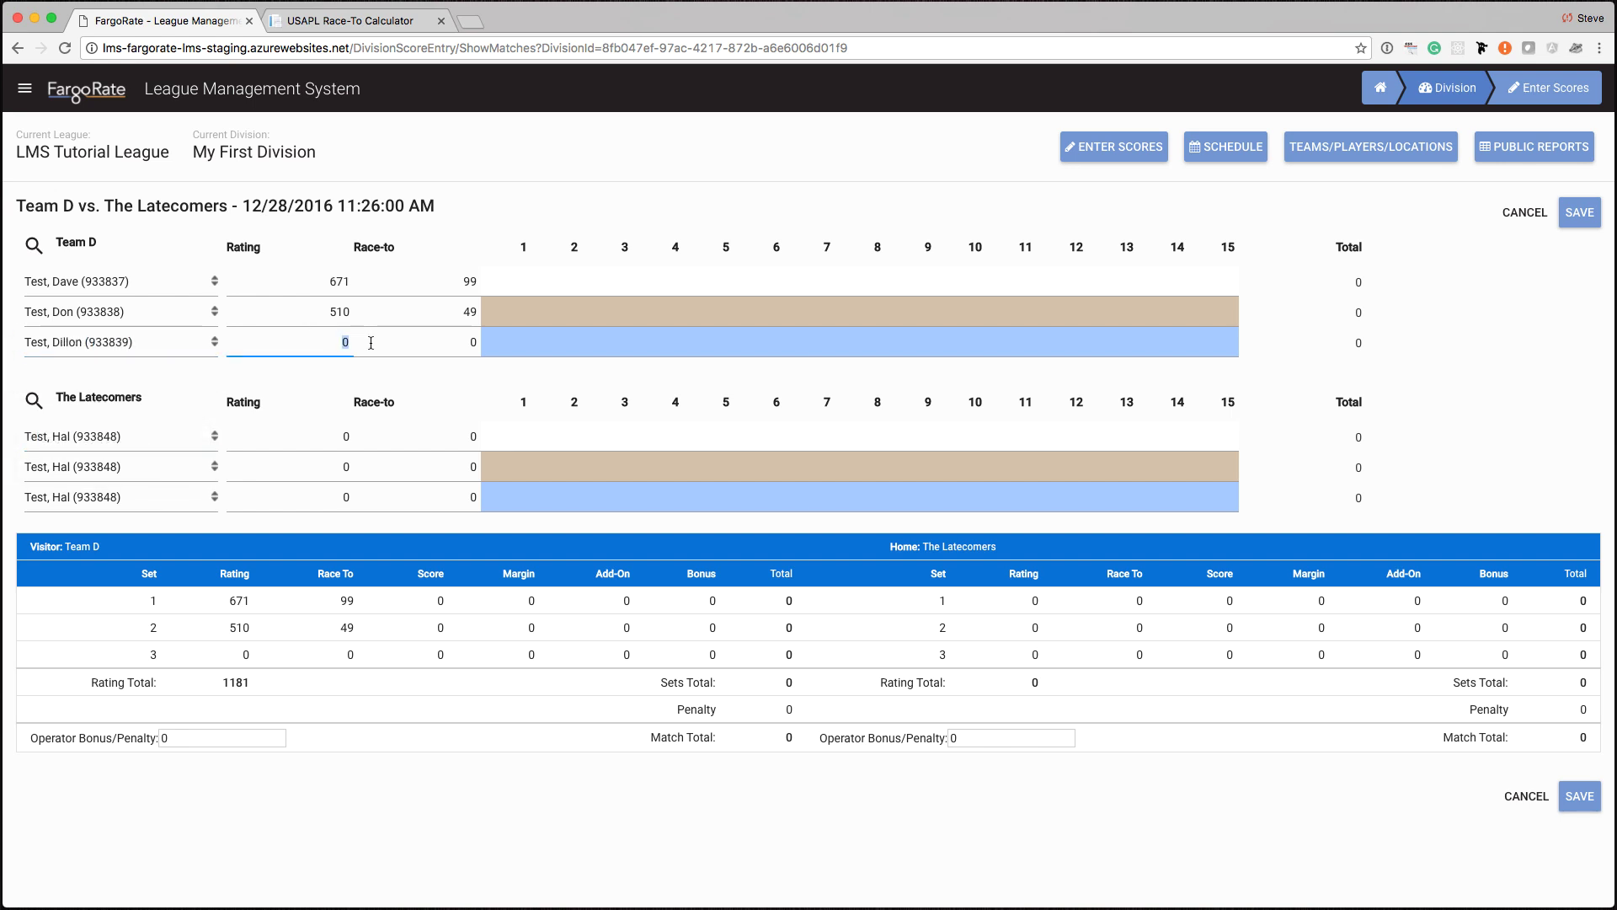
type("501")
key("Tab")
- Choose The Latecomers' players for sets 1–3 (ratings 611, 582, 481)
left_click(127, 439)
left_click(76, 448)
key("Tab")
key("Tab")
left_click(98, 473)
left_click(98, 481)
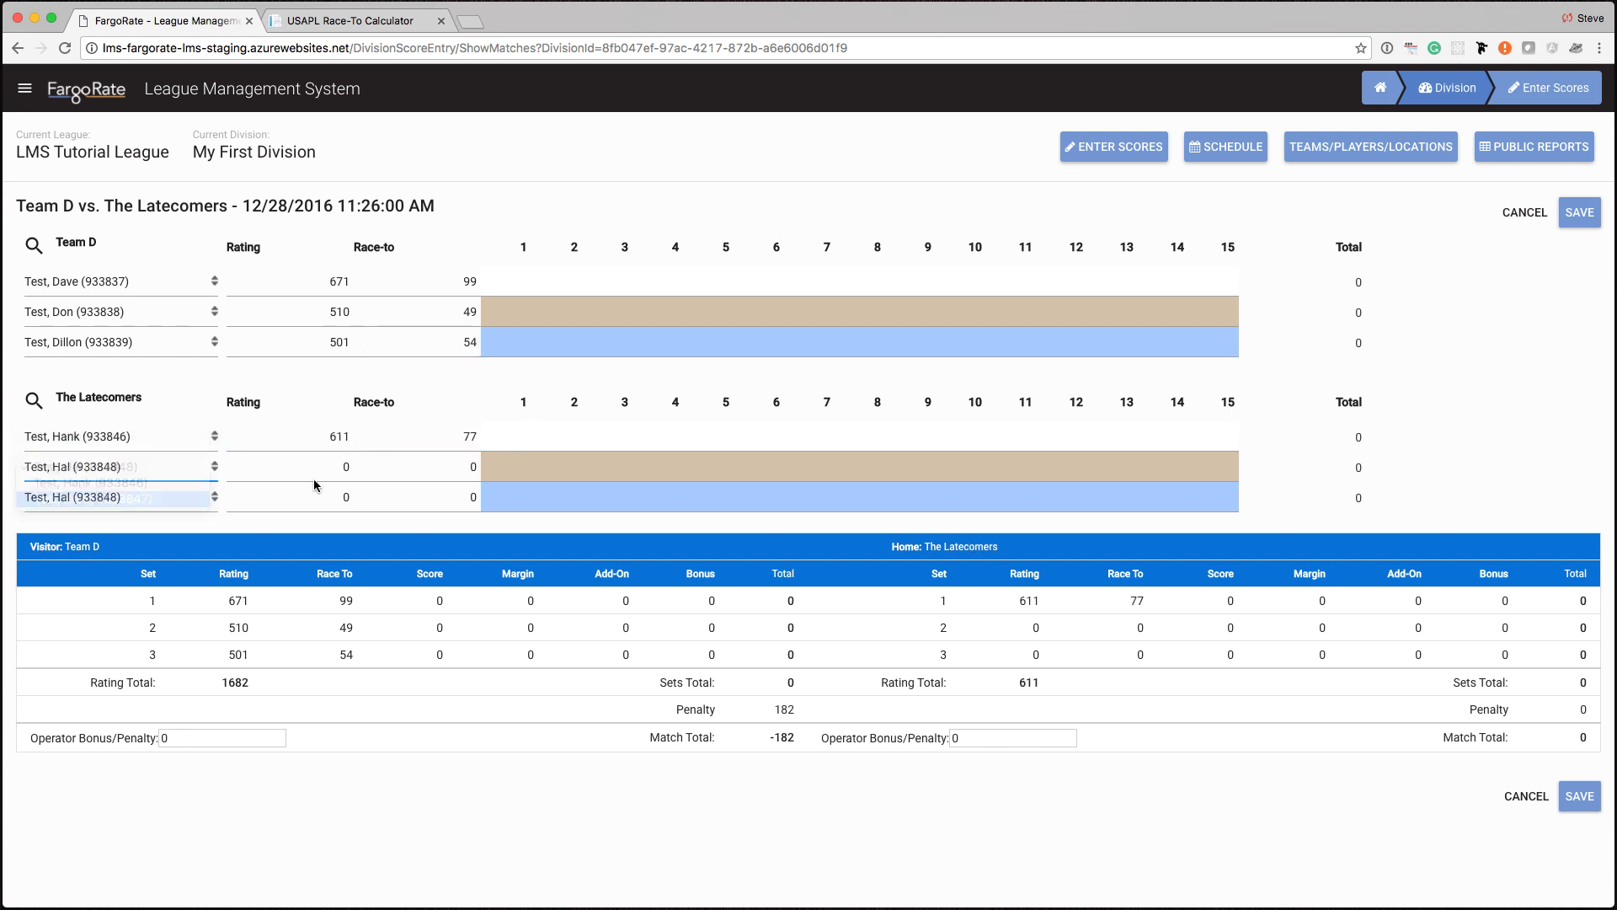
left_click(382, 466)
left_click(109, 499)
left_click(105, 509)
key("Tab")
key("Tab")
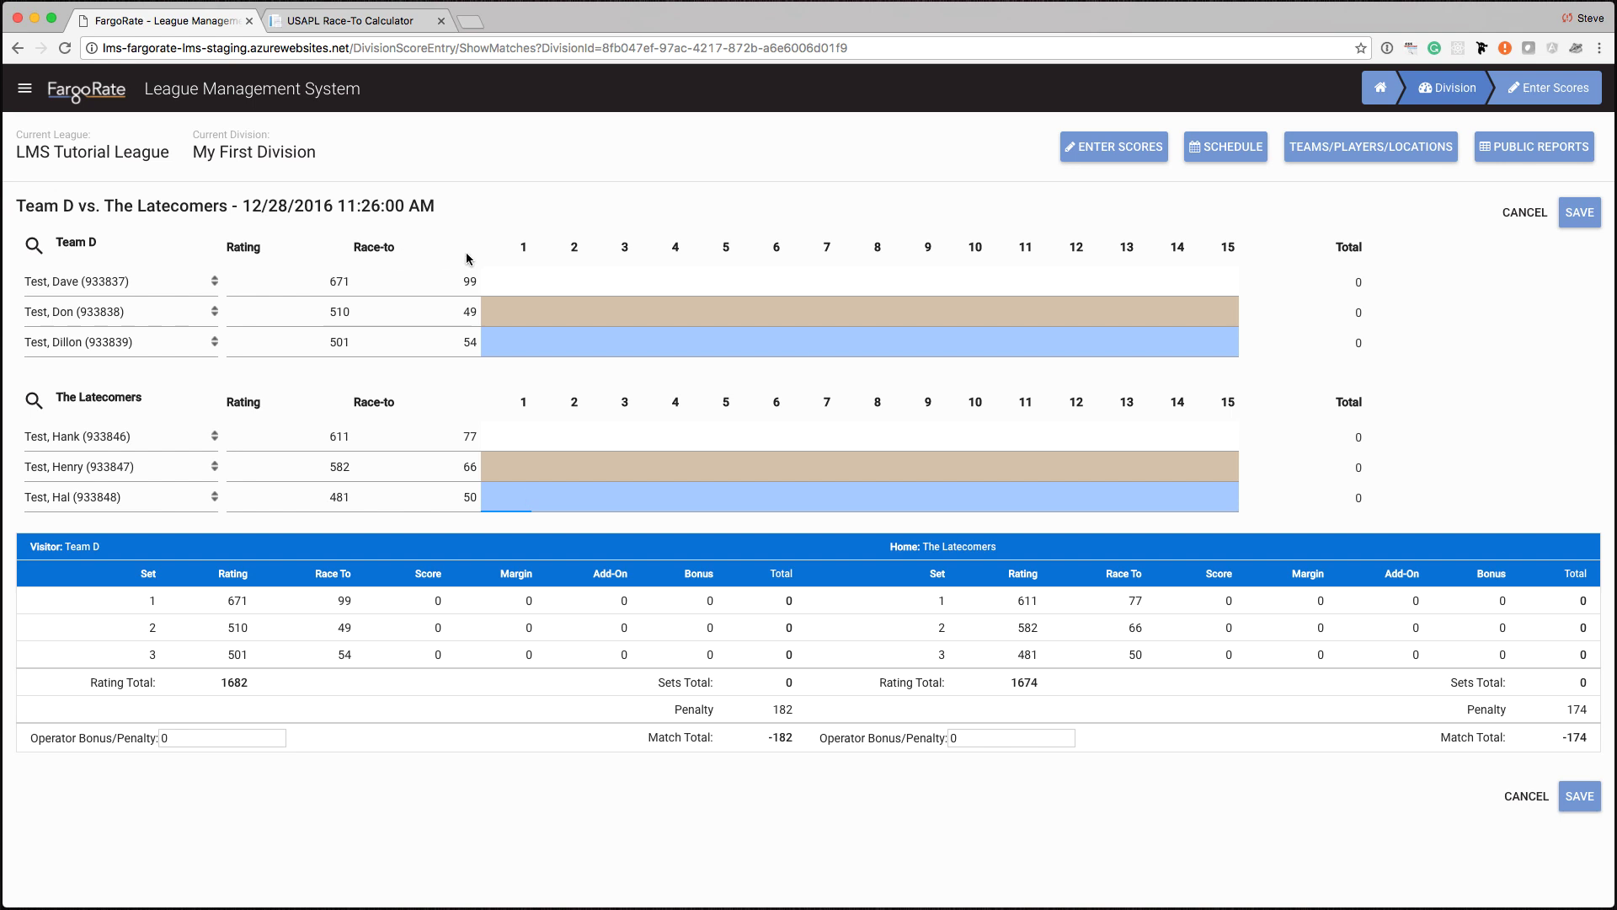
left_click(515, 281)
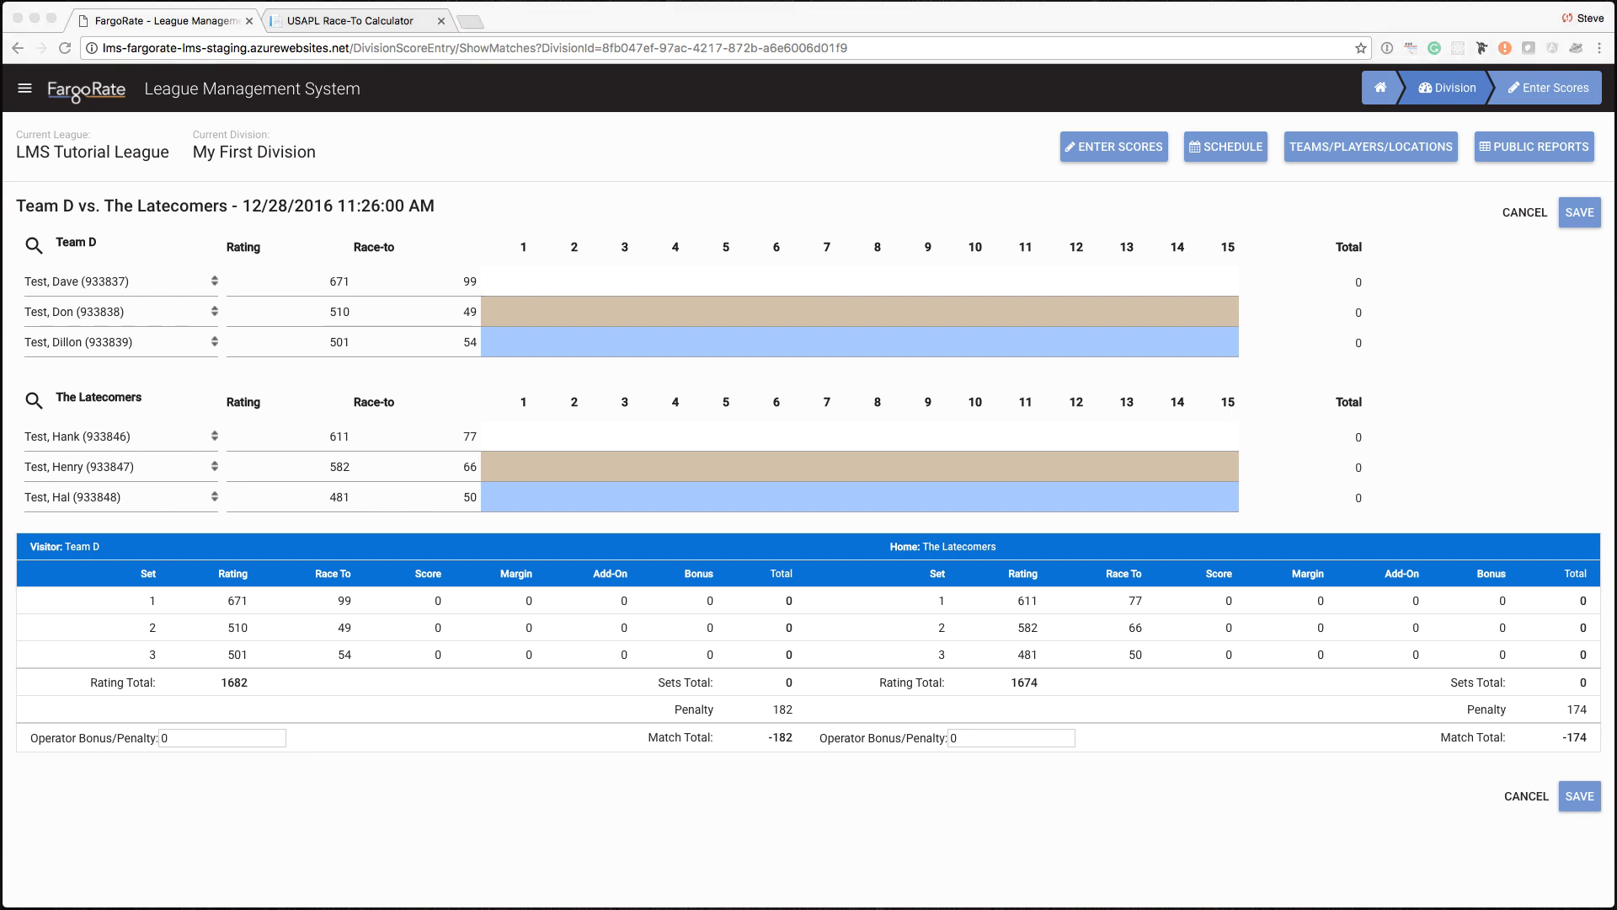
- Enter Team D's set 1 rack scores: BR, 3, 14, 14, blank, 14, 14, 14
left_click(513, 280)
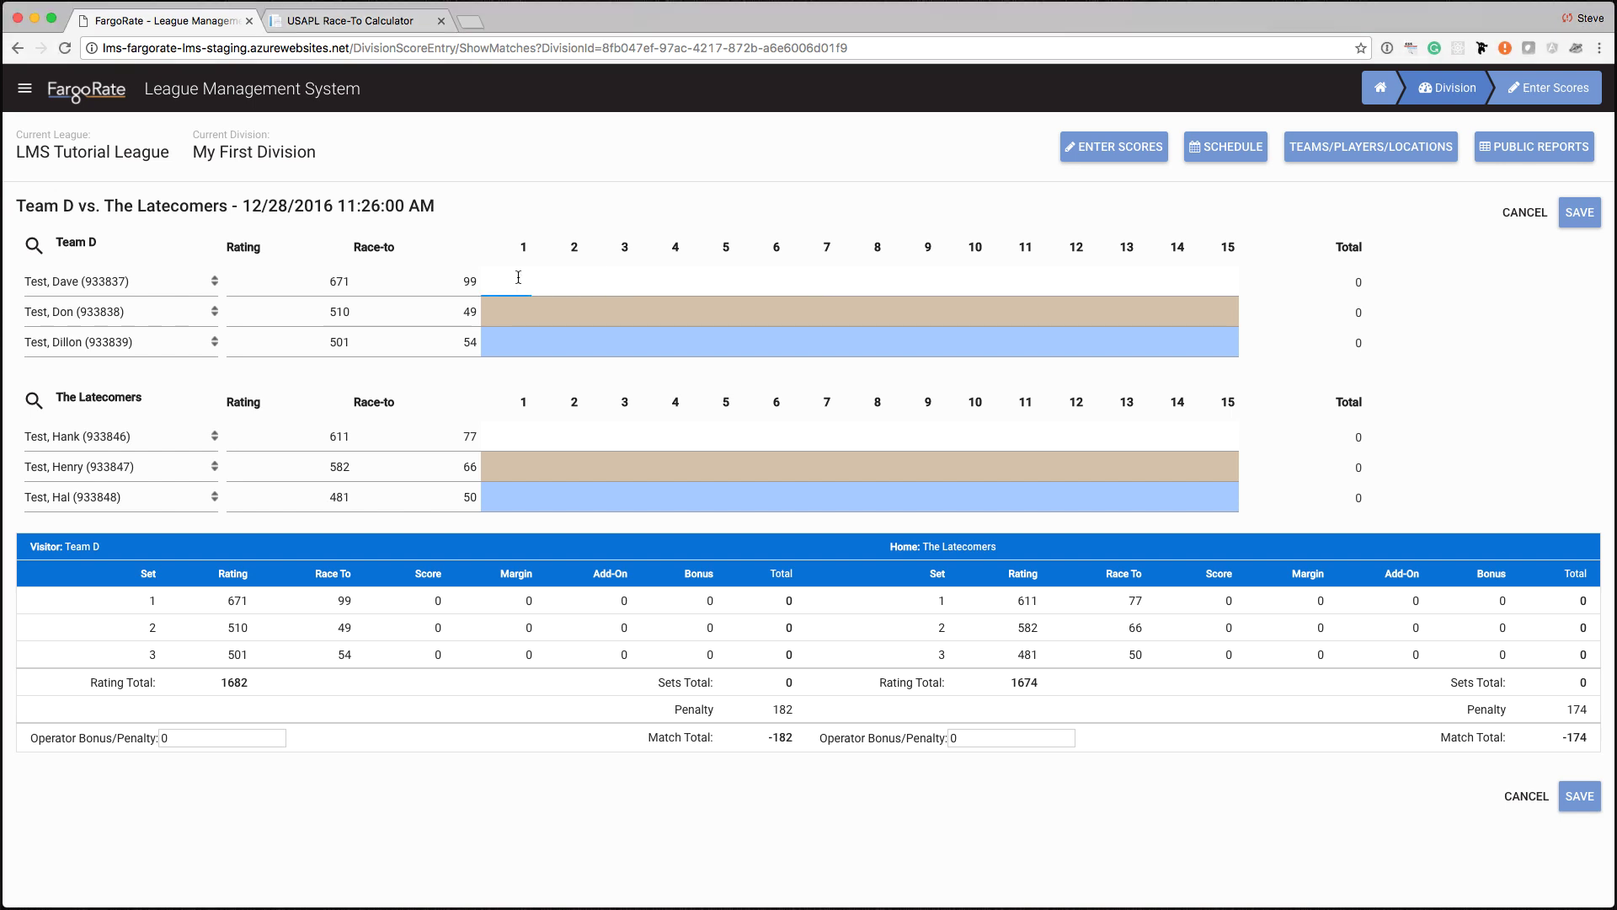
type("BR")
key("Tab")
type("3")
key("Tab")
type("14")
key("Tab")
type("14")
key("Tab")
type("BR")
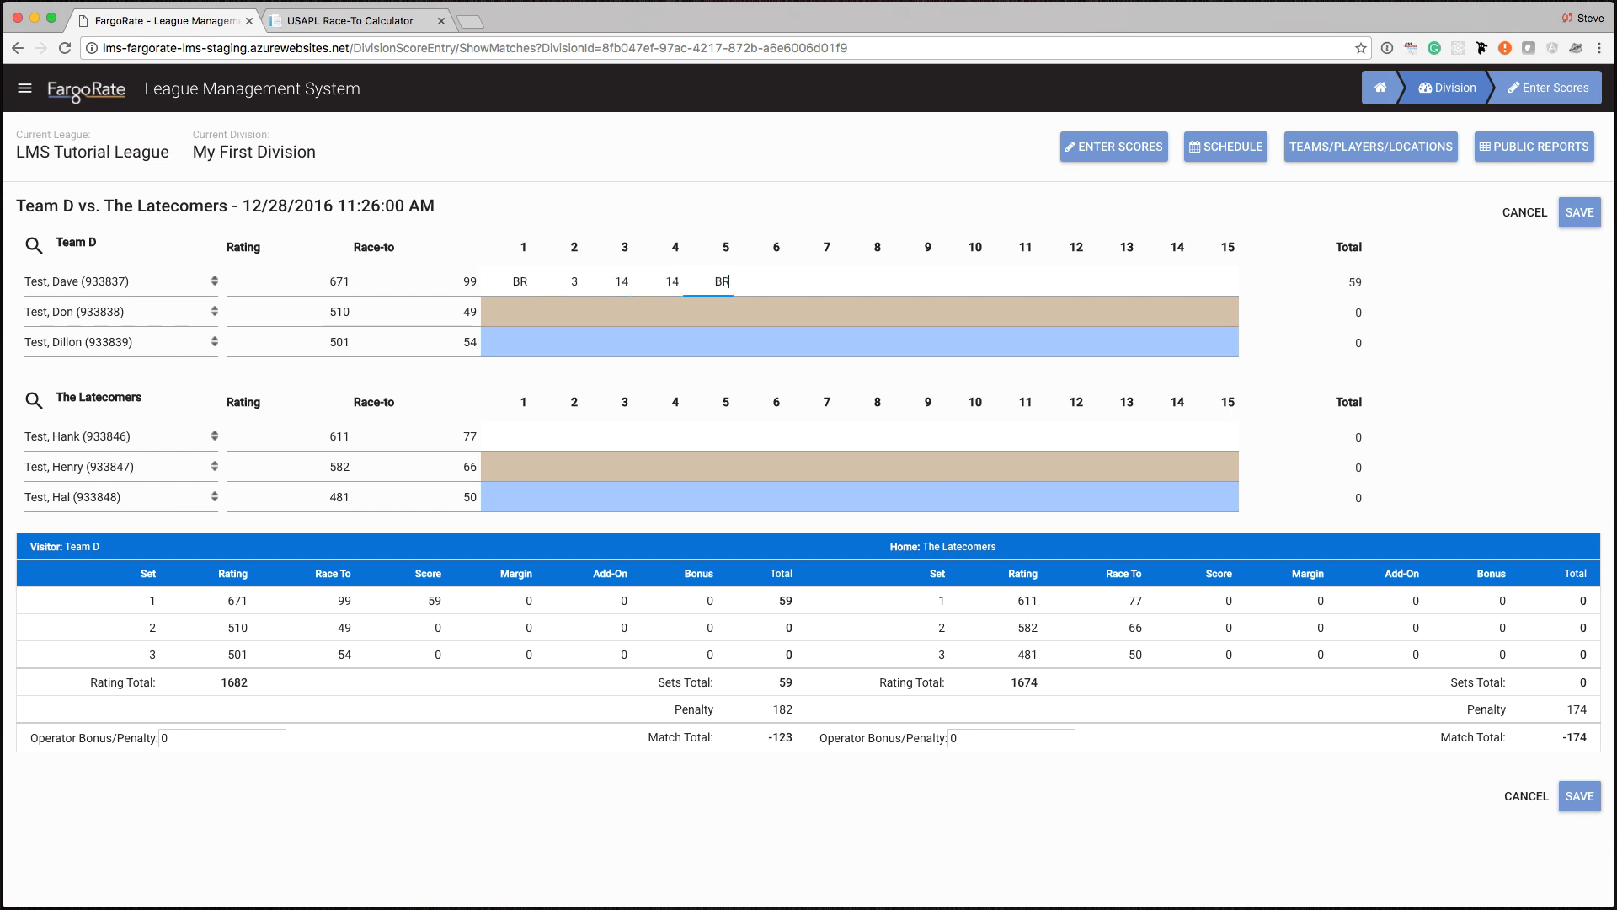
key("Tab")
type("14")
key("Tab")
type("14")
key("Tab")
type("14")
- Enter The Latecomers' set 1 rack scores: 0, 14, 3, 2, 0, 3, 2, 1
key("Tab")
key("Tab")
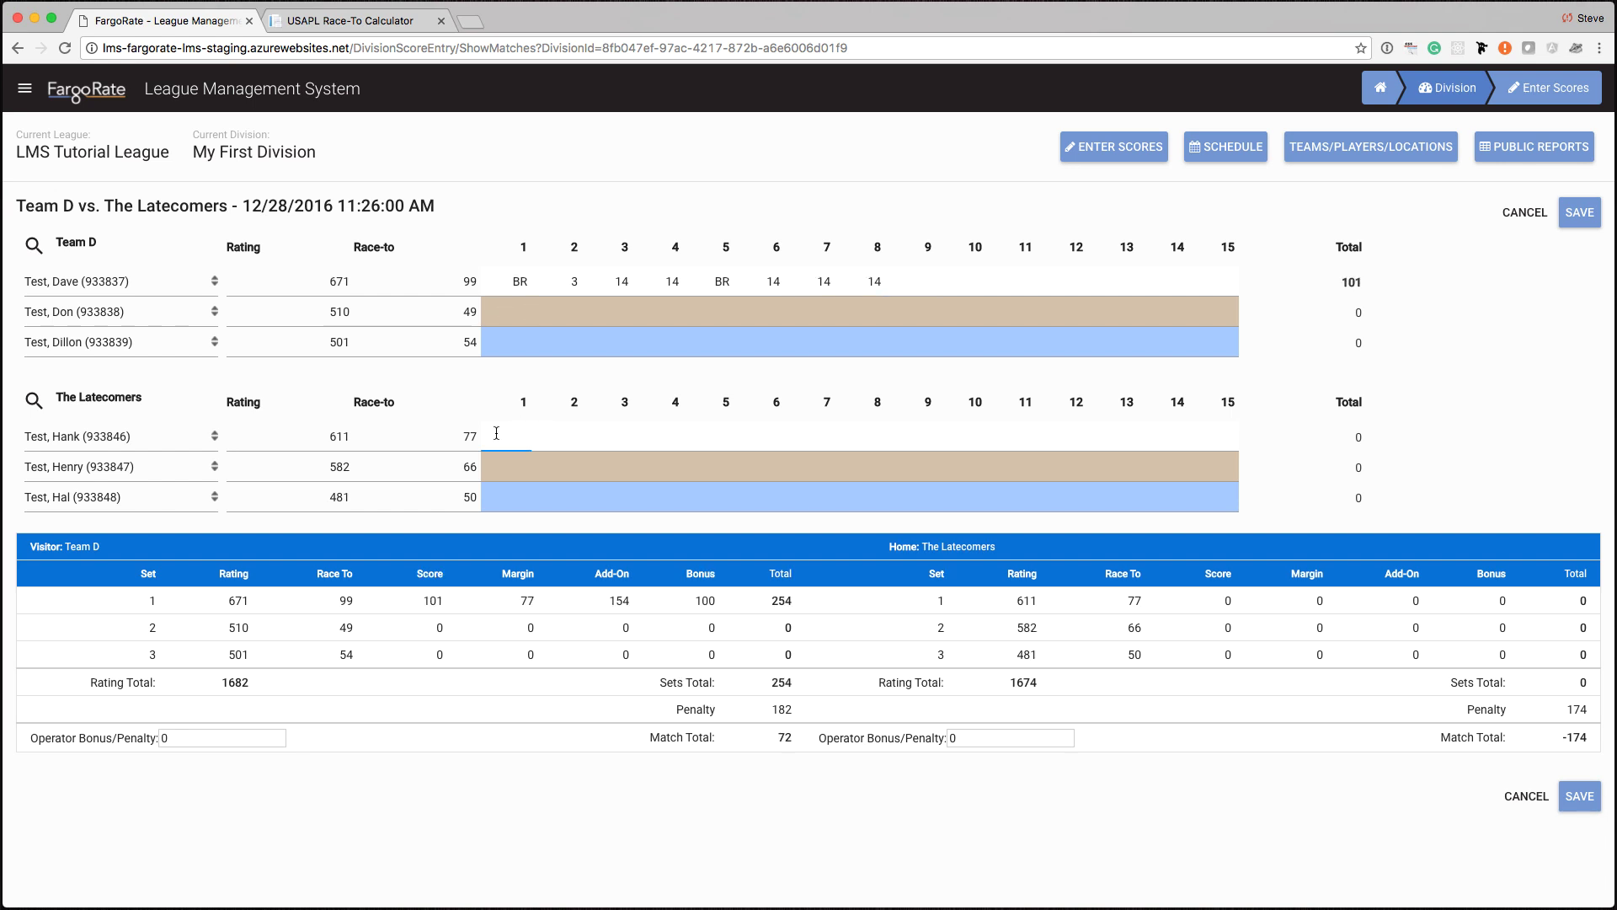
type("0")
key("Tab")
type("14")
key("Tab")
type("3\t2\t0\t3\t2\t1")
- Fill in the set 2 and set 3 rack scores and save the match
key("Tab")
type("2")
key("Tab")
type("TR\t14\t3\t14\t14")
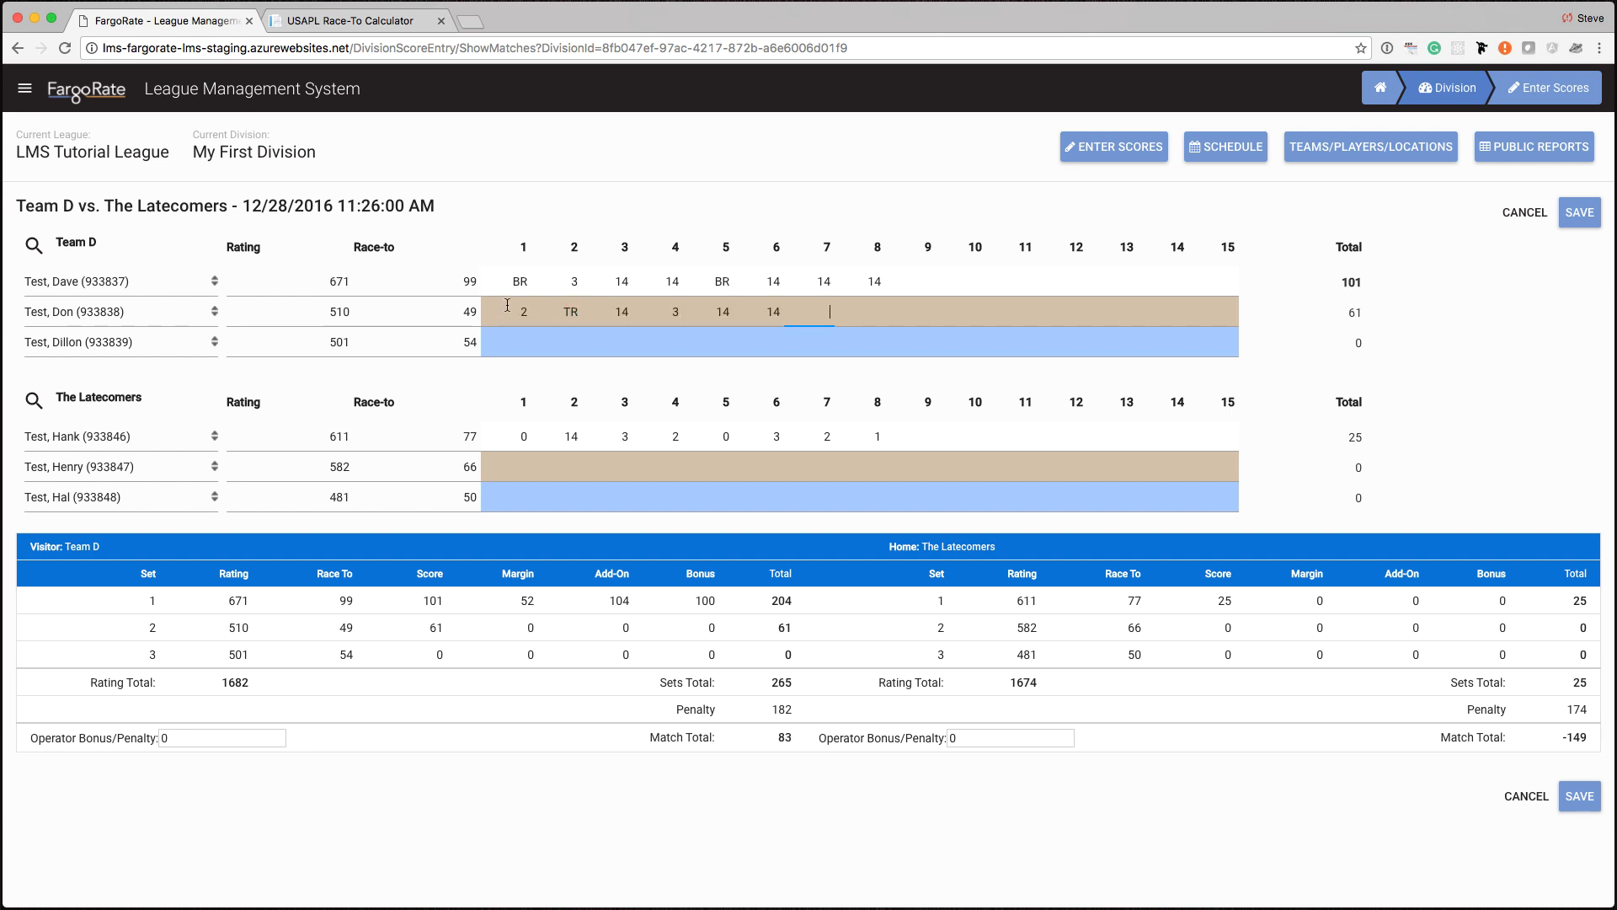
type("\t\t14\t0\t3\t14\t1\t3\t\t2\t4\t14\t5\t14\t\t")
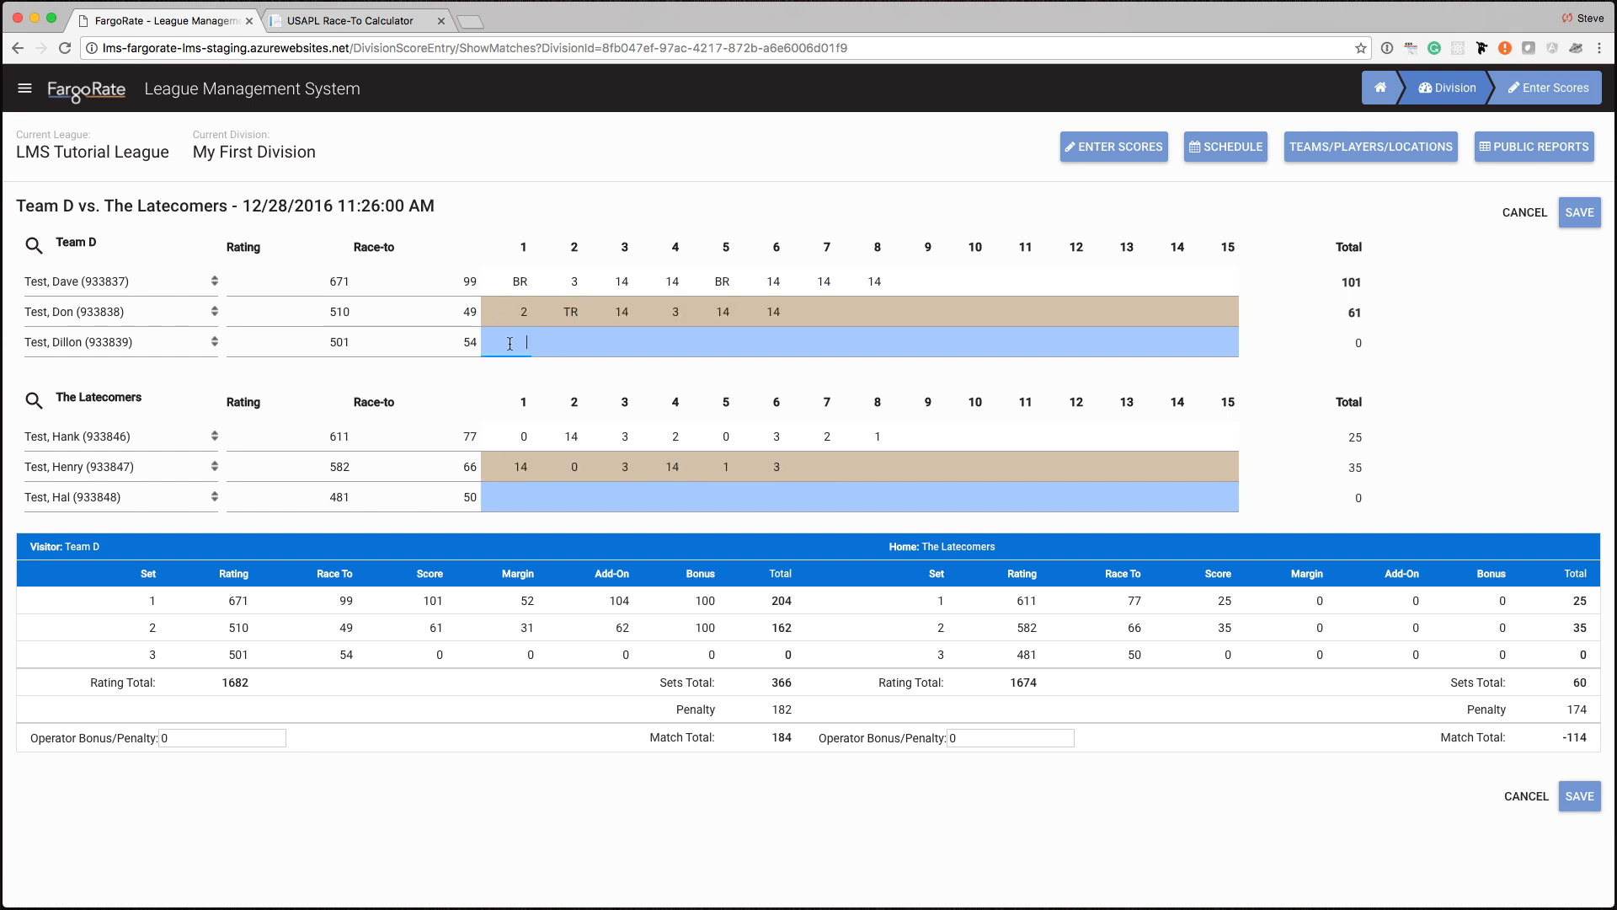
type("14\t14\t3\t14\t6")
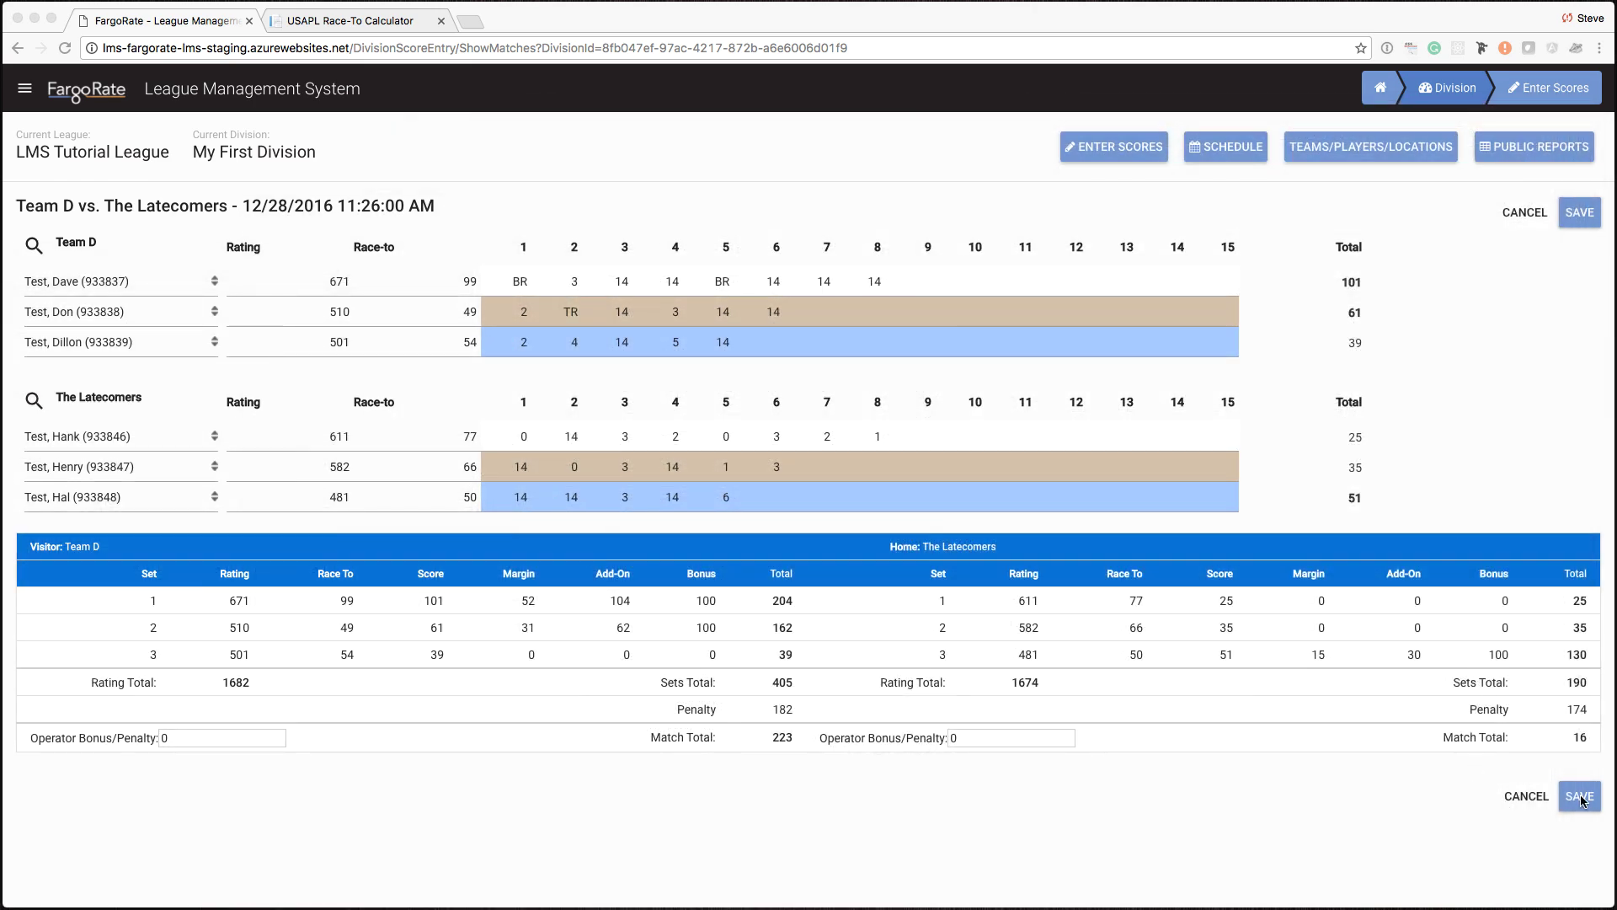
left_click(1581, 215)
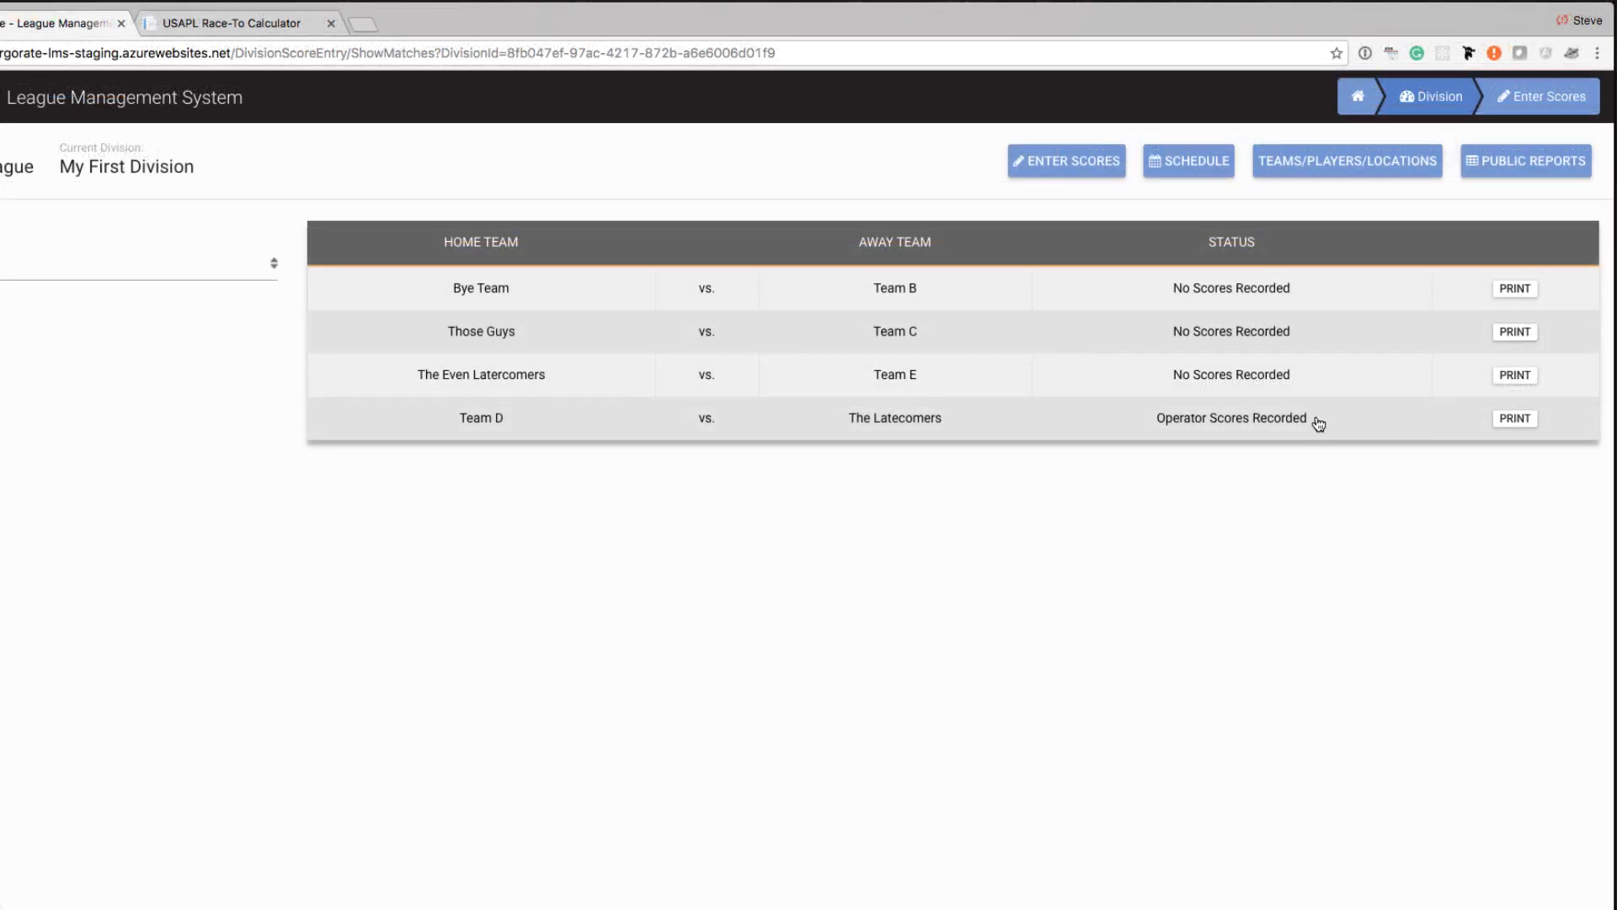
- Review the recorded Team D vs The Latecomers scores and exit without changes
left_click(796, 421)
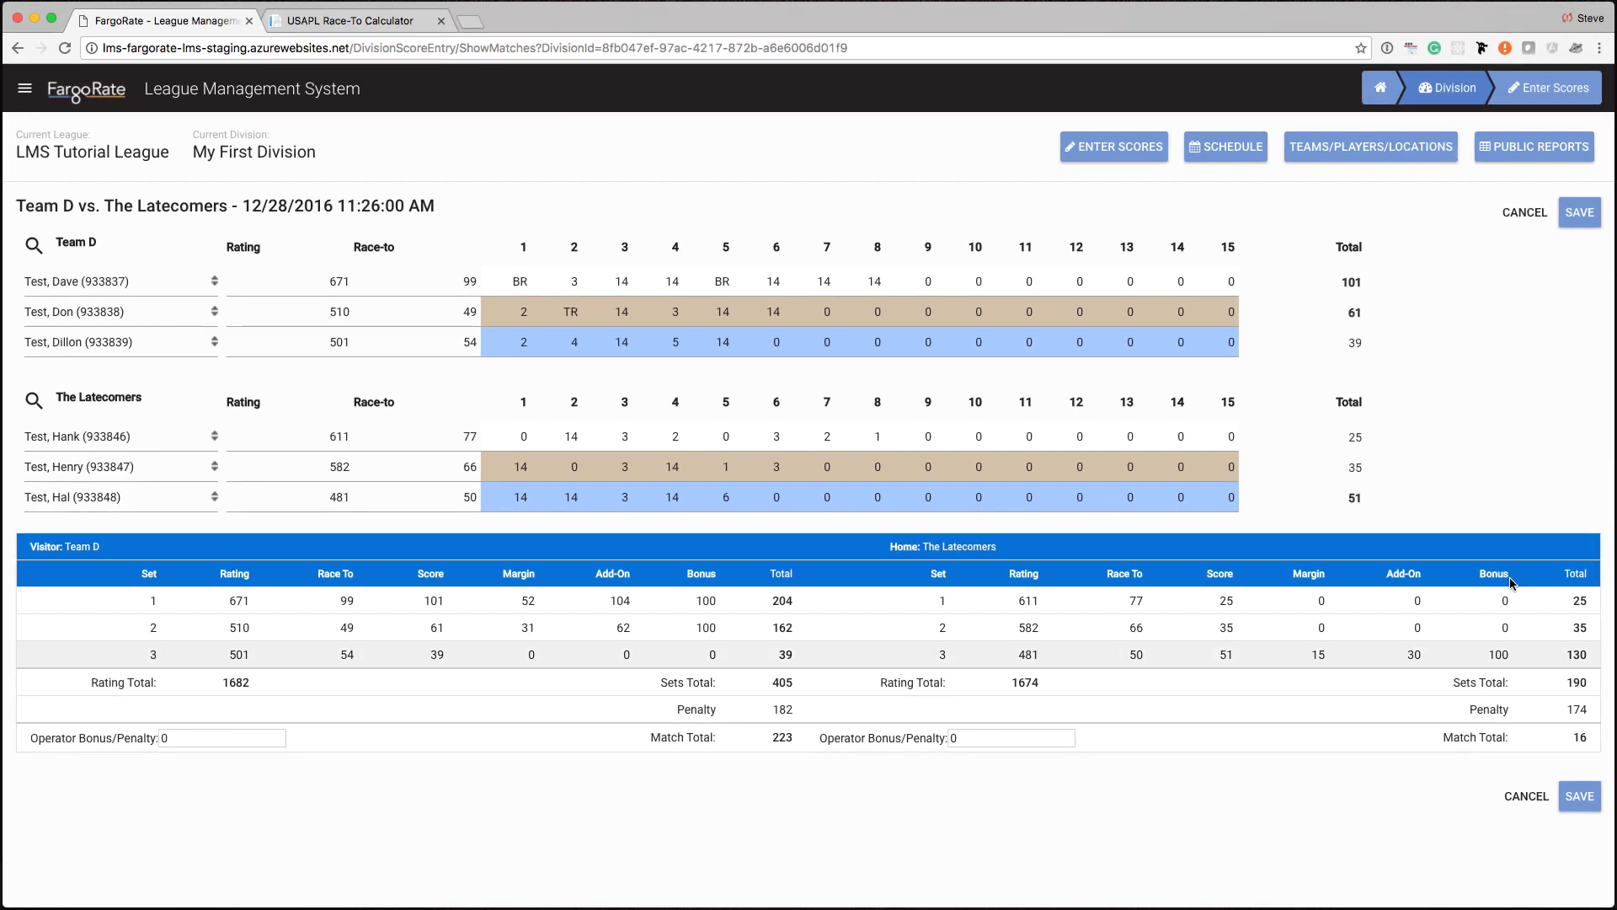
left_click(1550, 209)
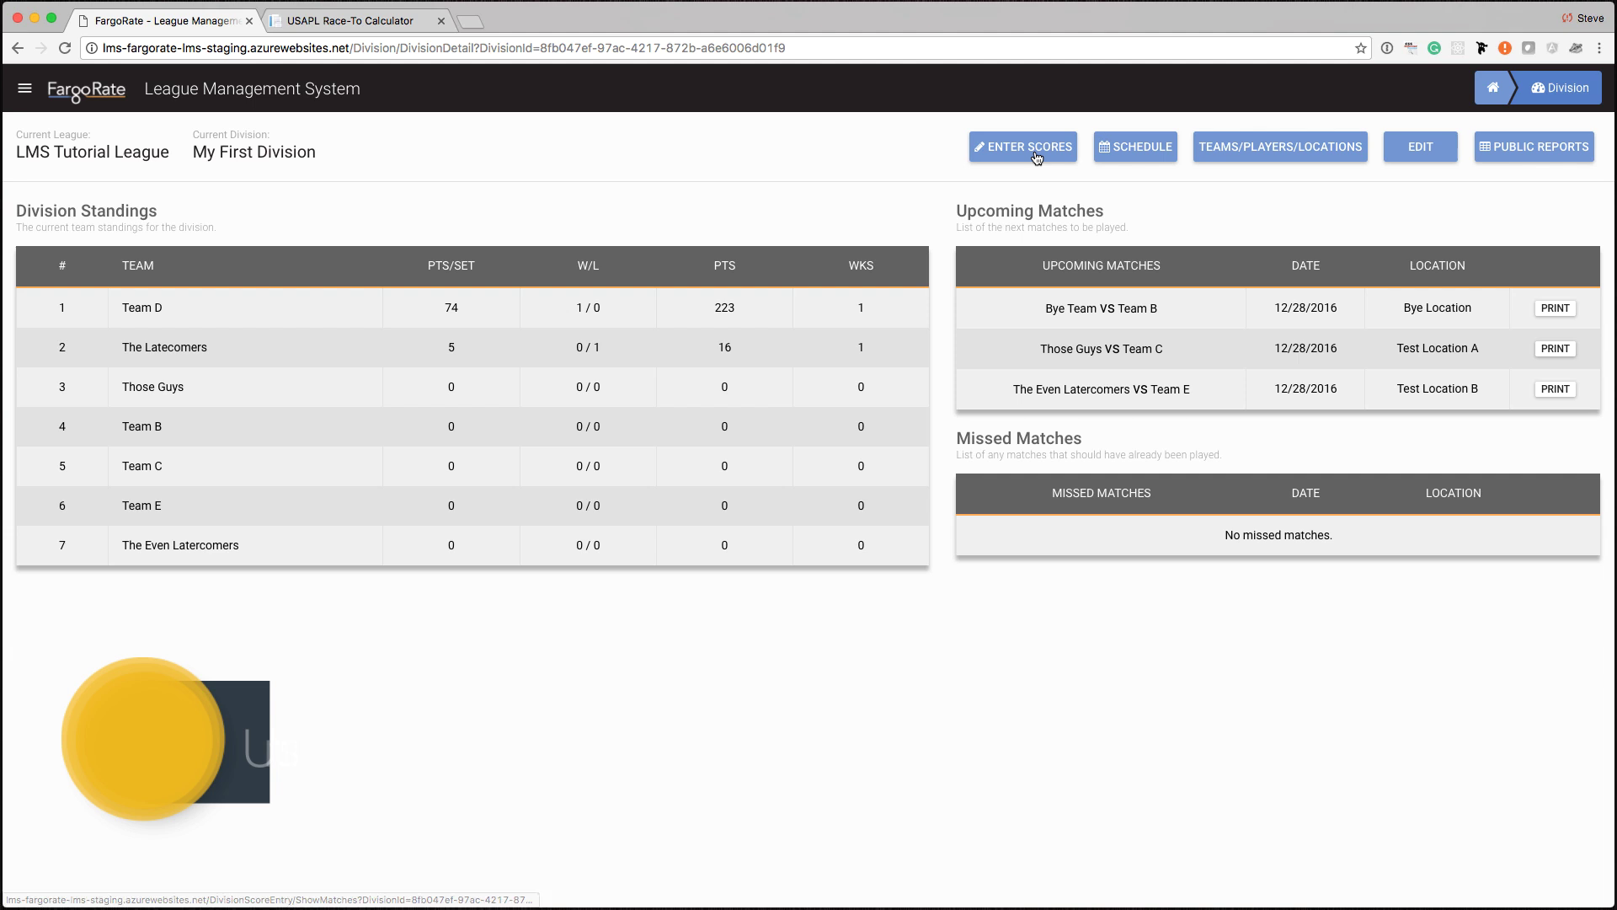
- Open the Dec 28 2016 Those Guys vs. Team C match and start adding a Those Guys player
left_click(1036, 157)
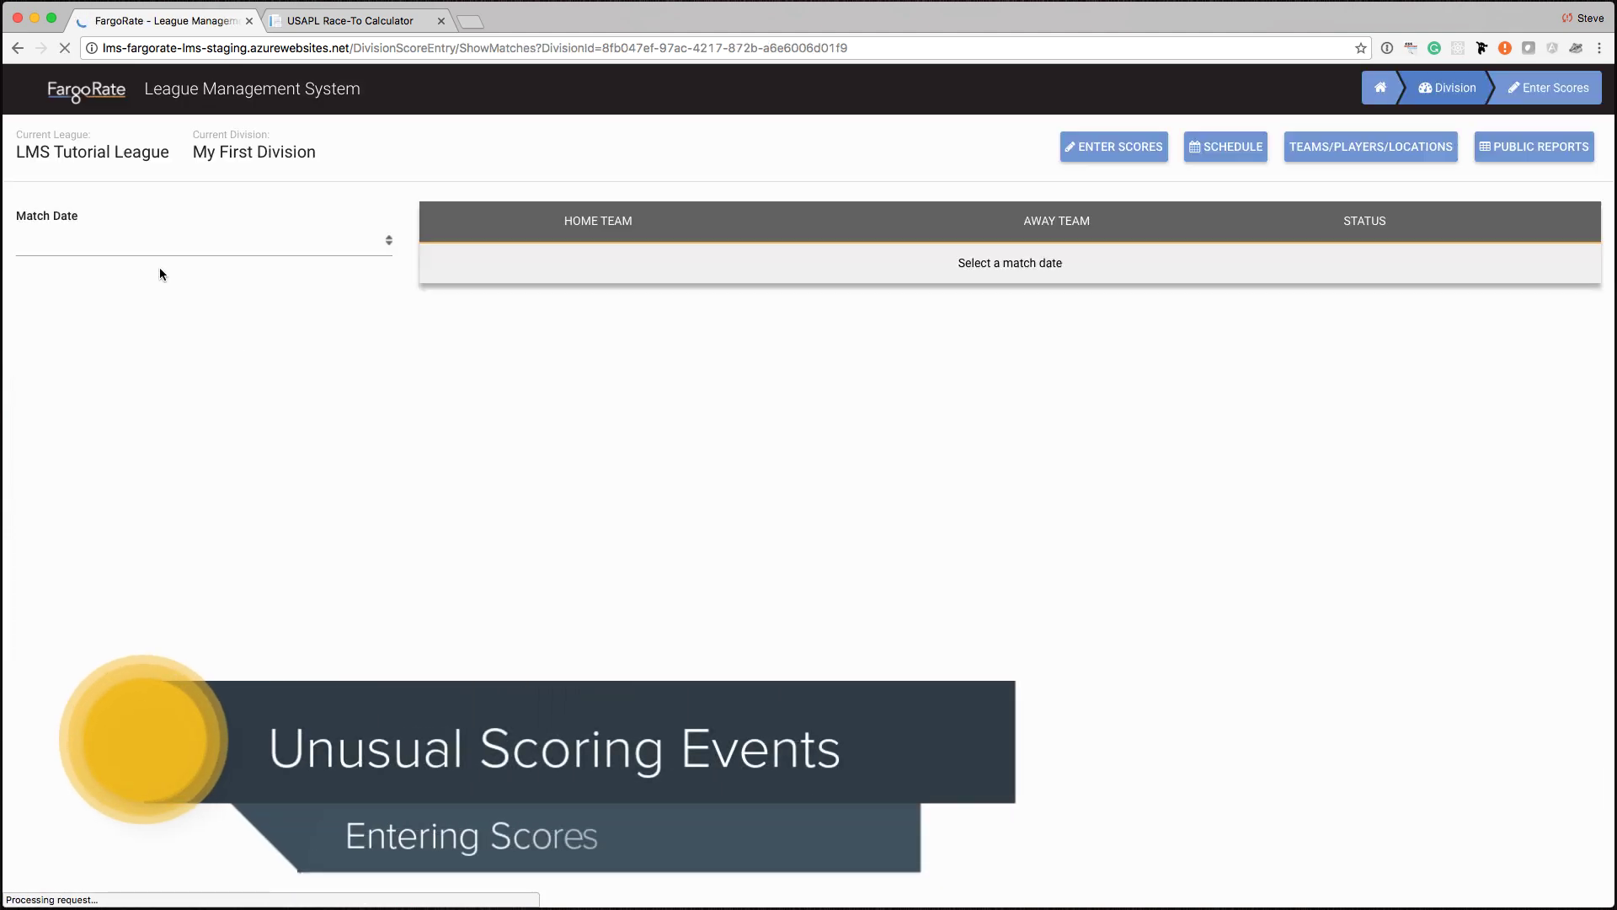
left_click(158, 246)
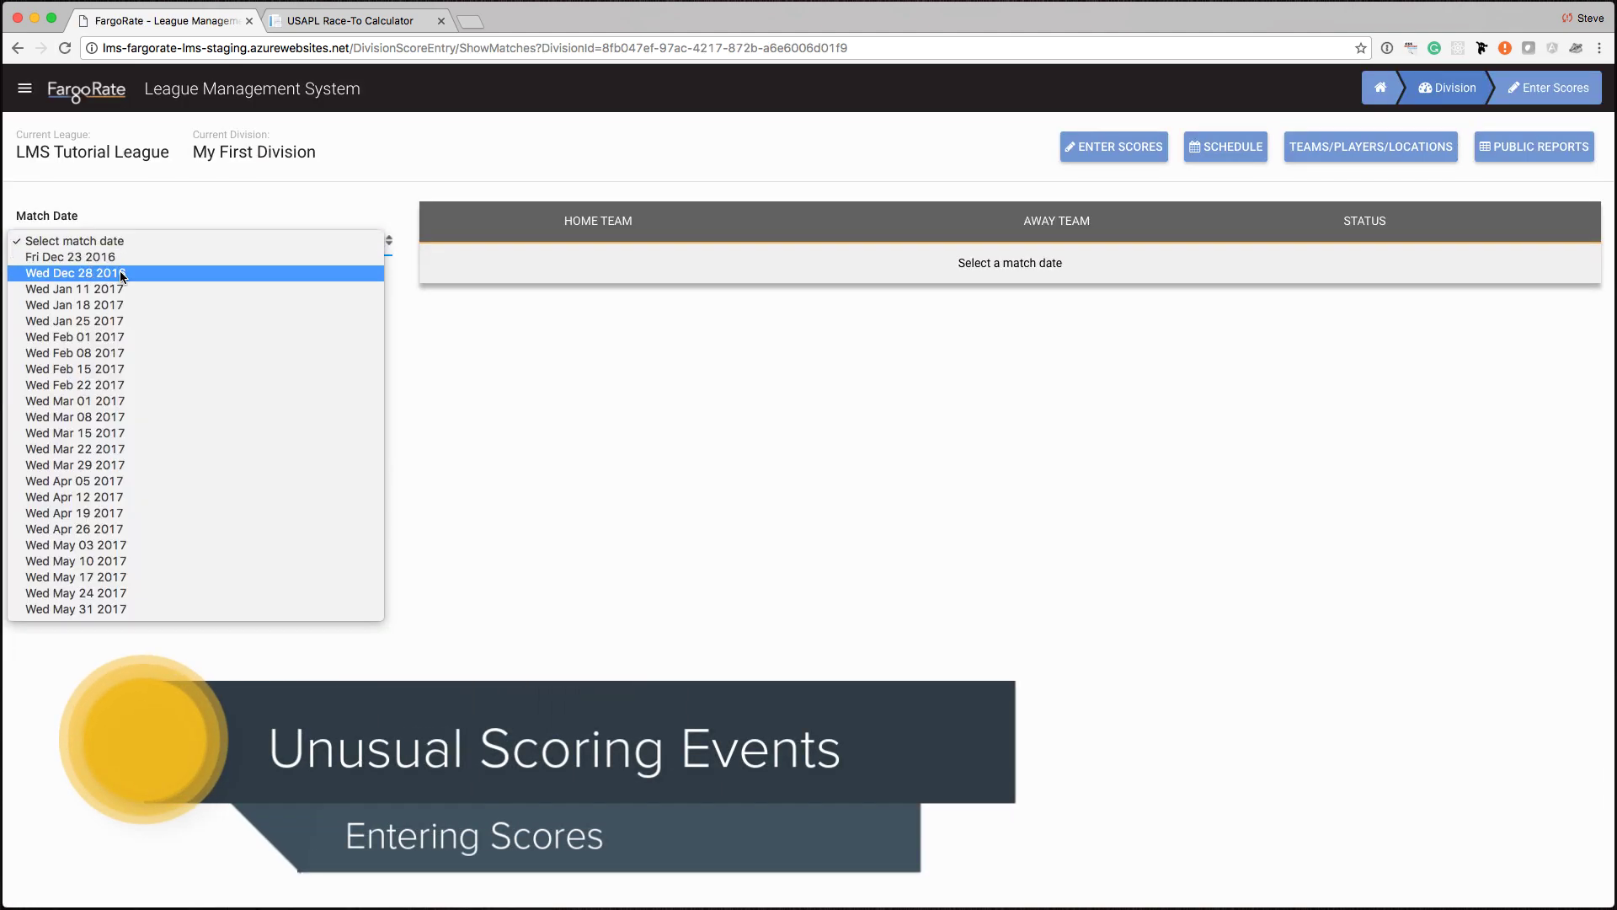
left_click(122, 274)
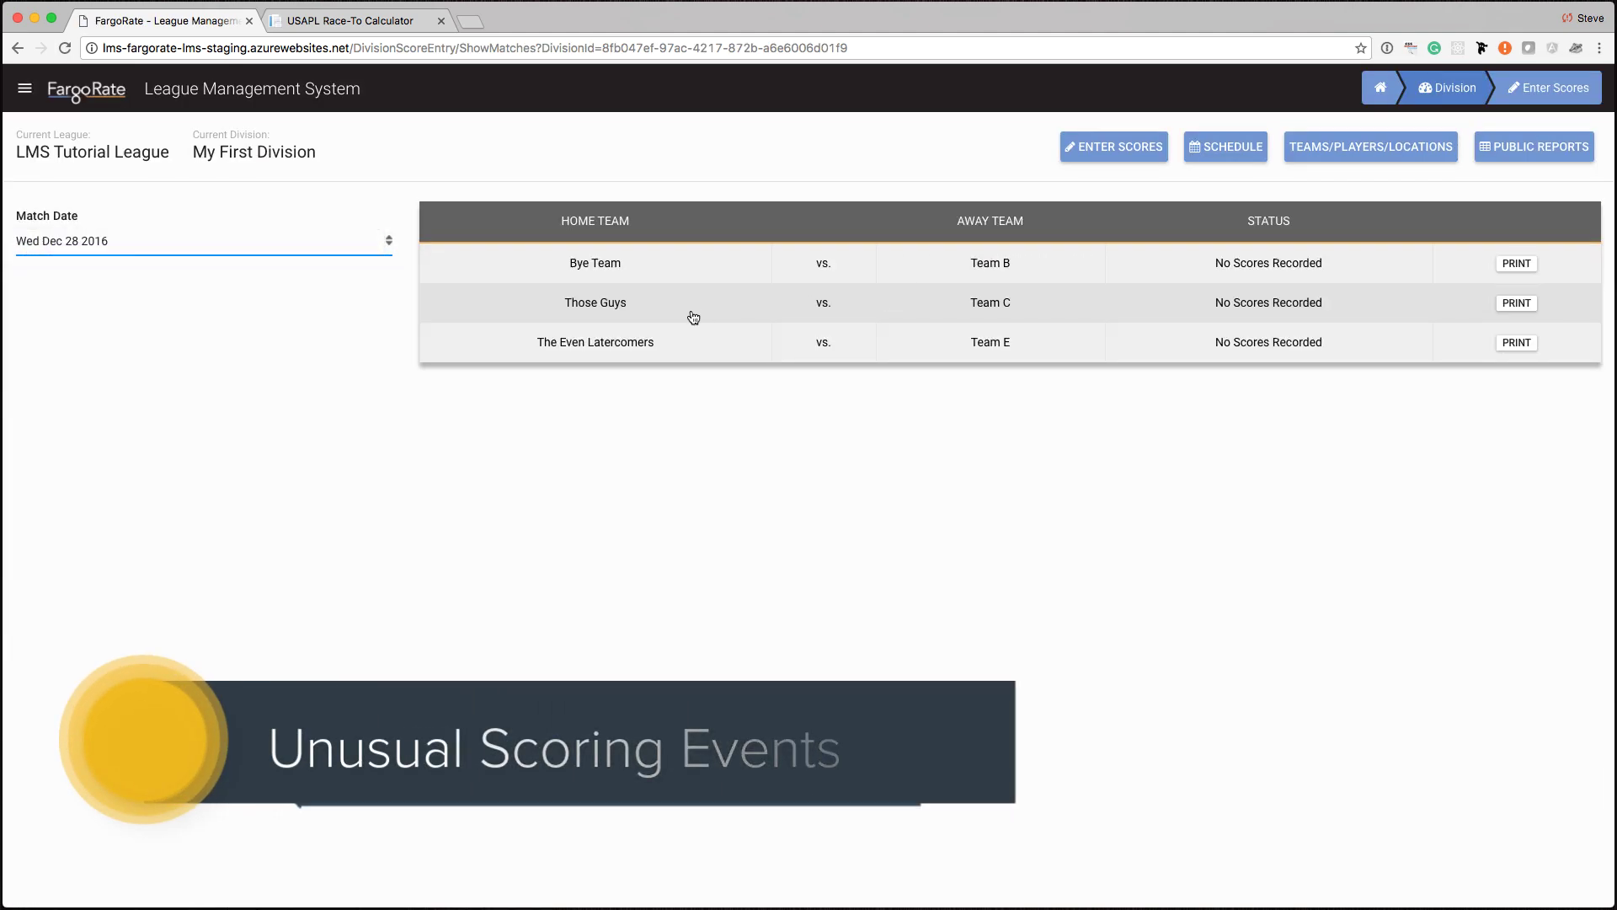
left_click(699, 317)
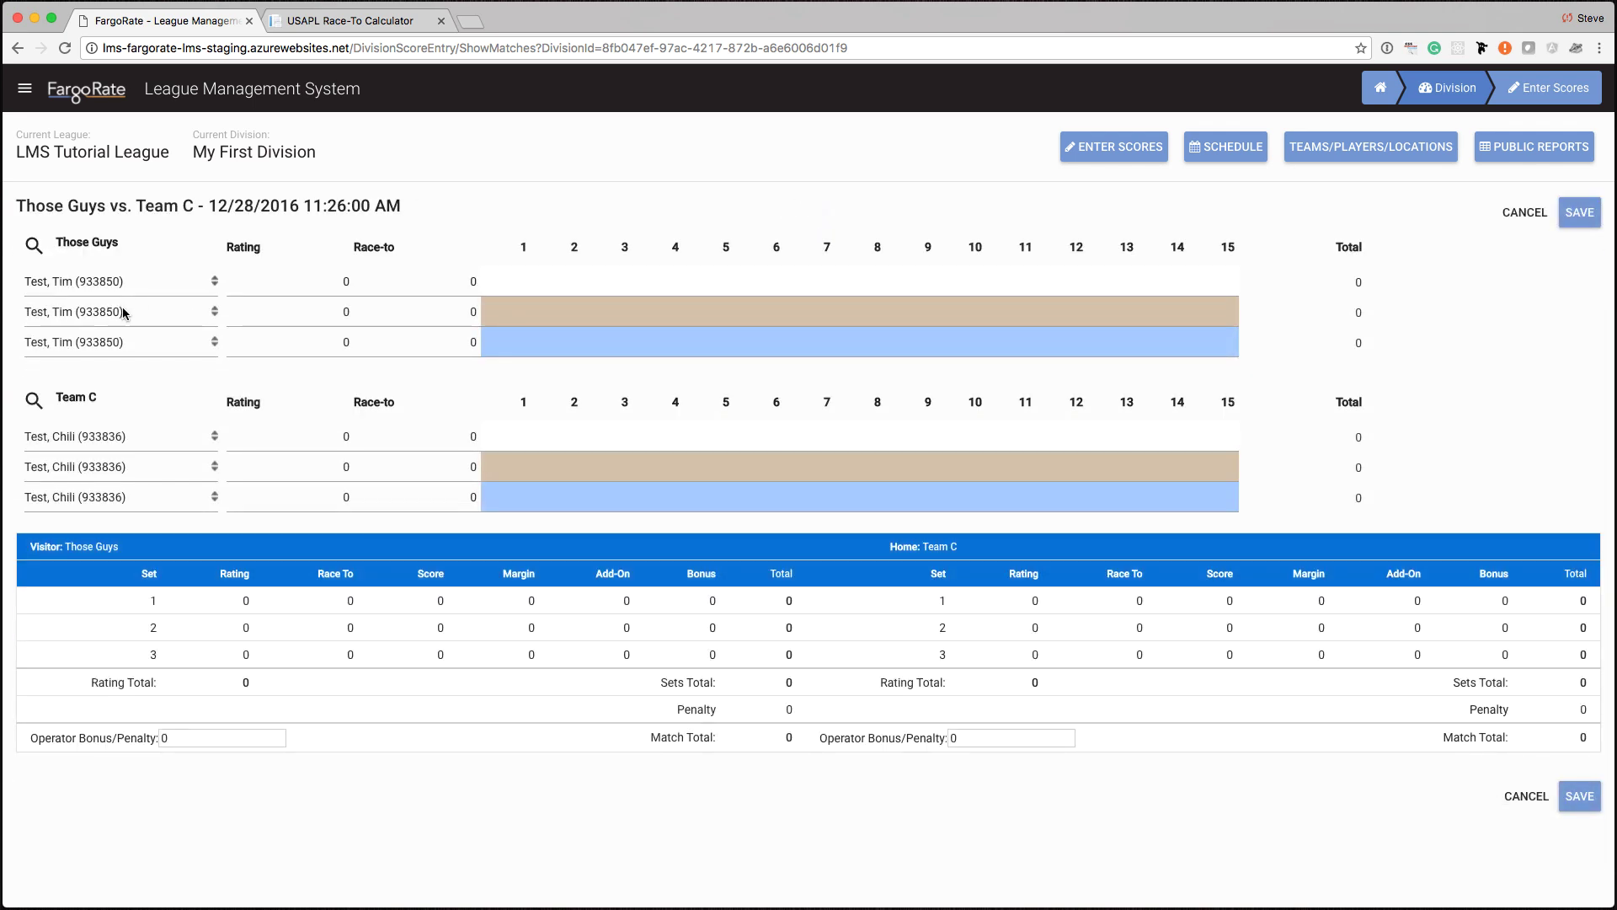
left_click(123, 314)
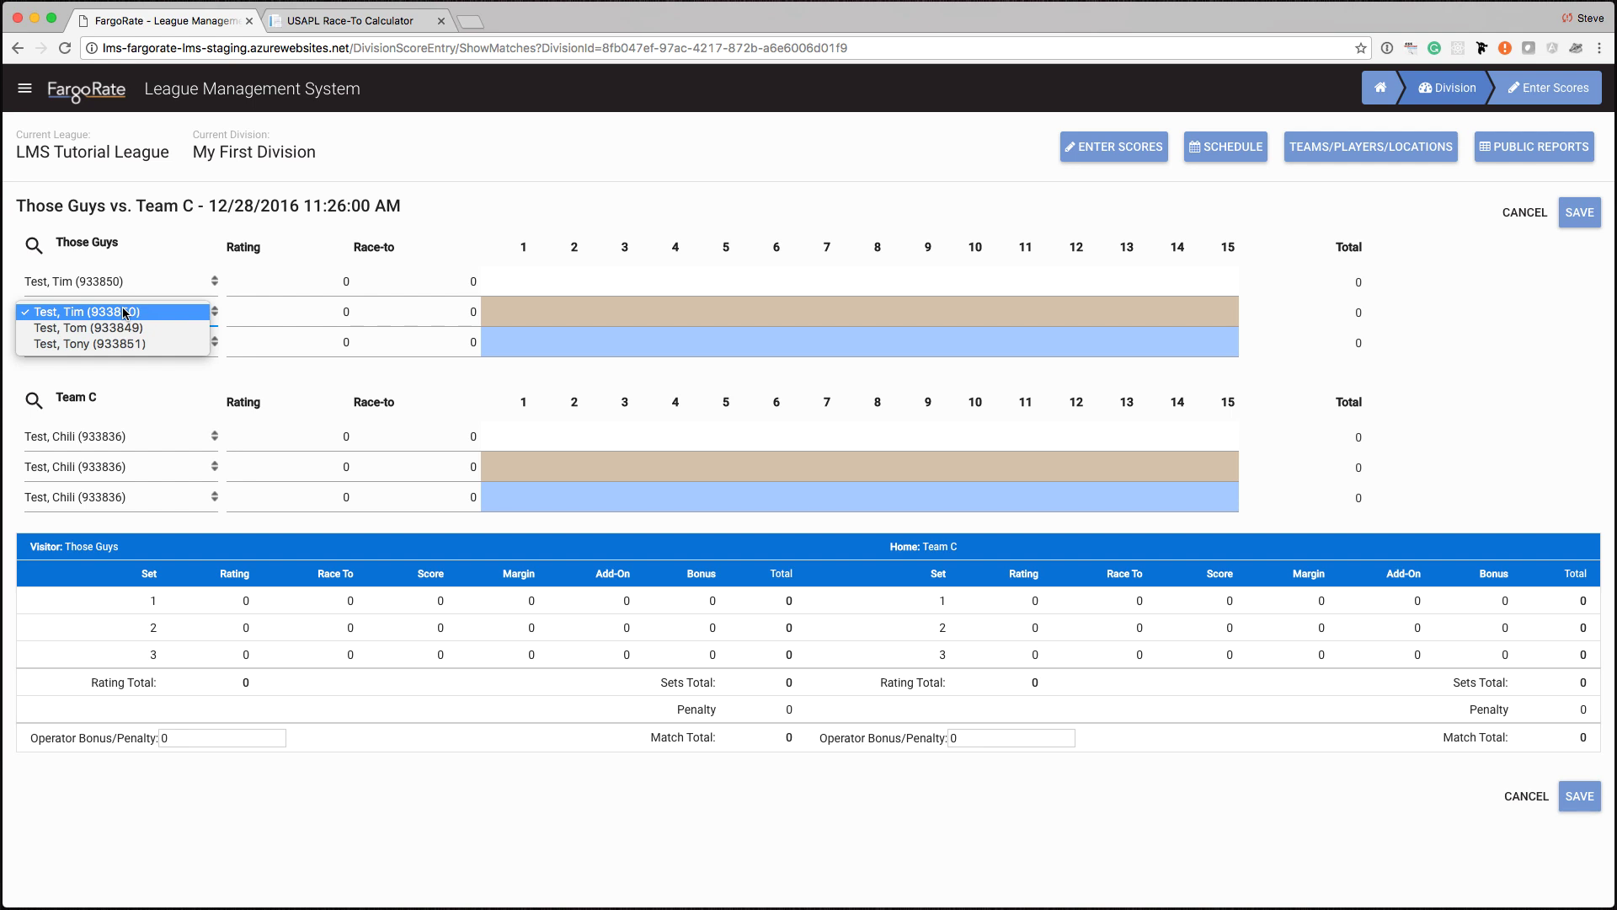
left_click(42, 229)
- Search for an existing player by name and add them to the Those Guys roster
left_click(33, 246)
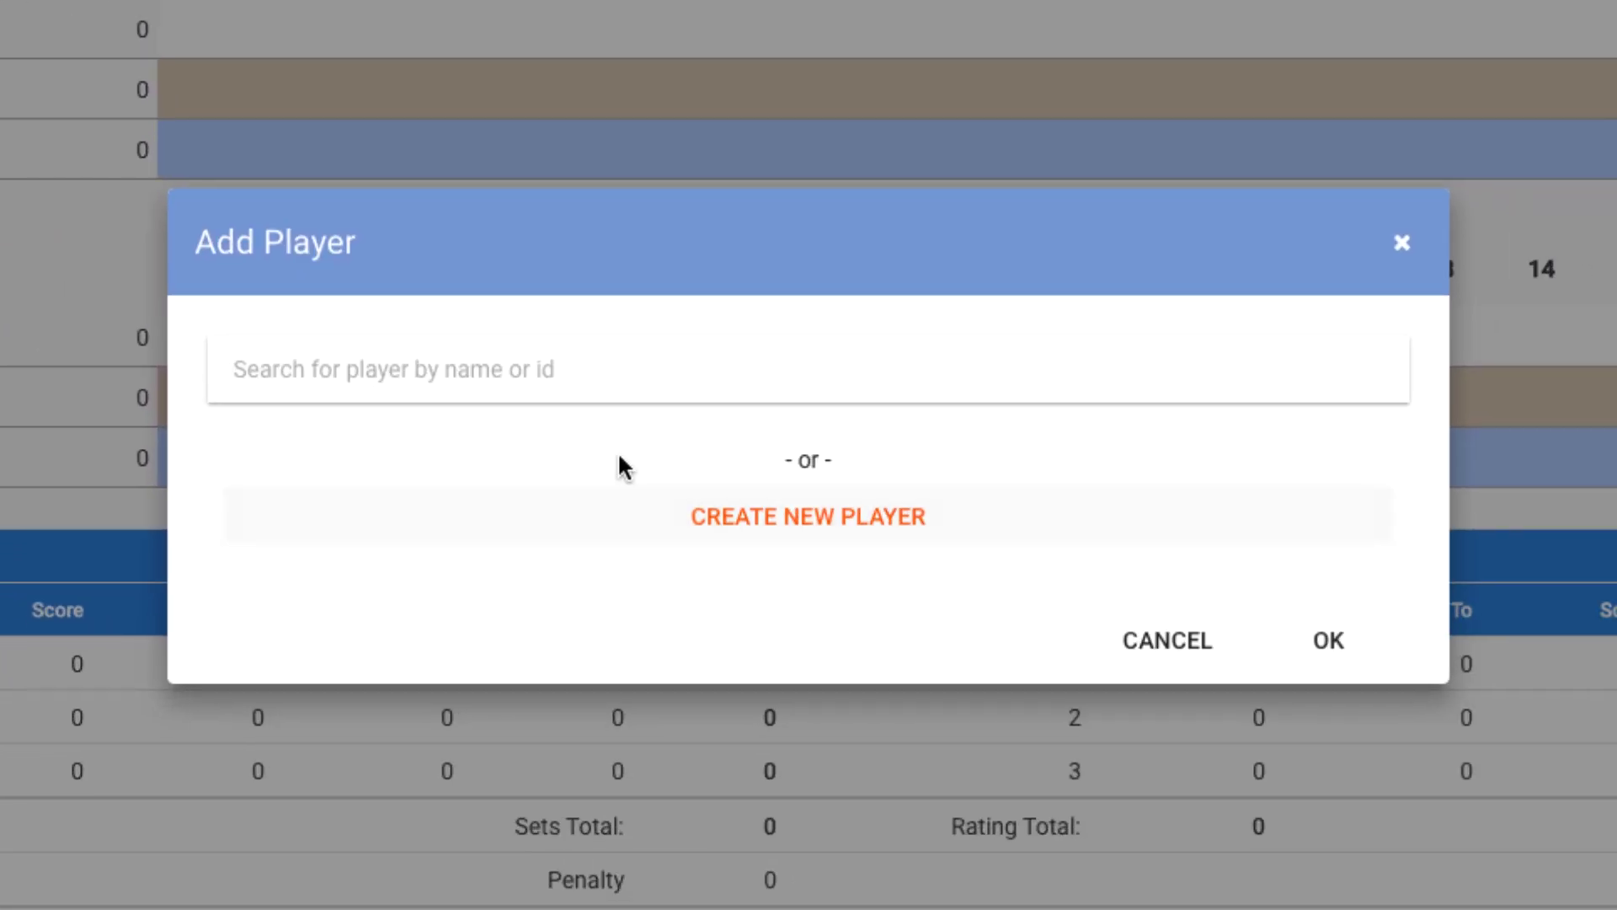
left_click(427, 390)
type("X")
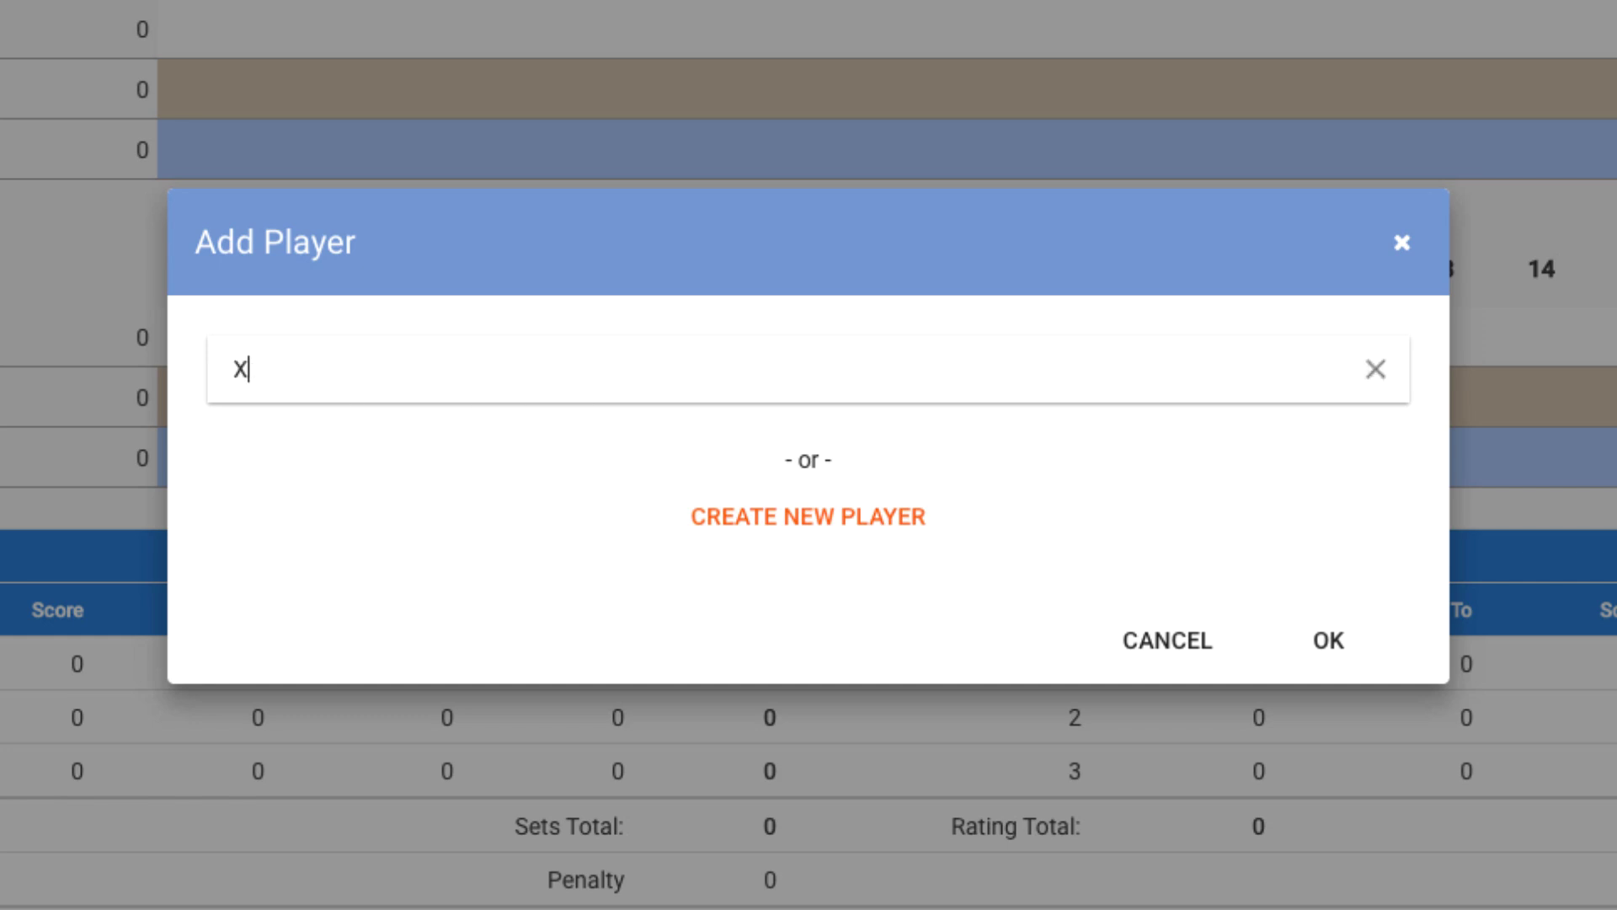
type("avier Xav")
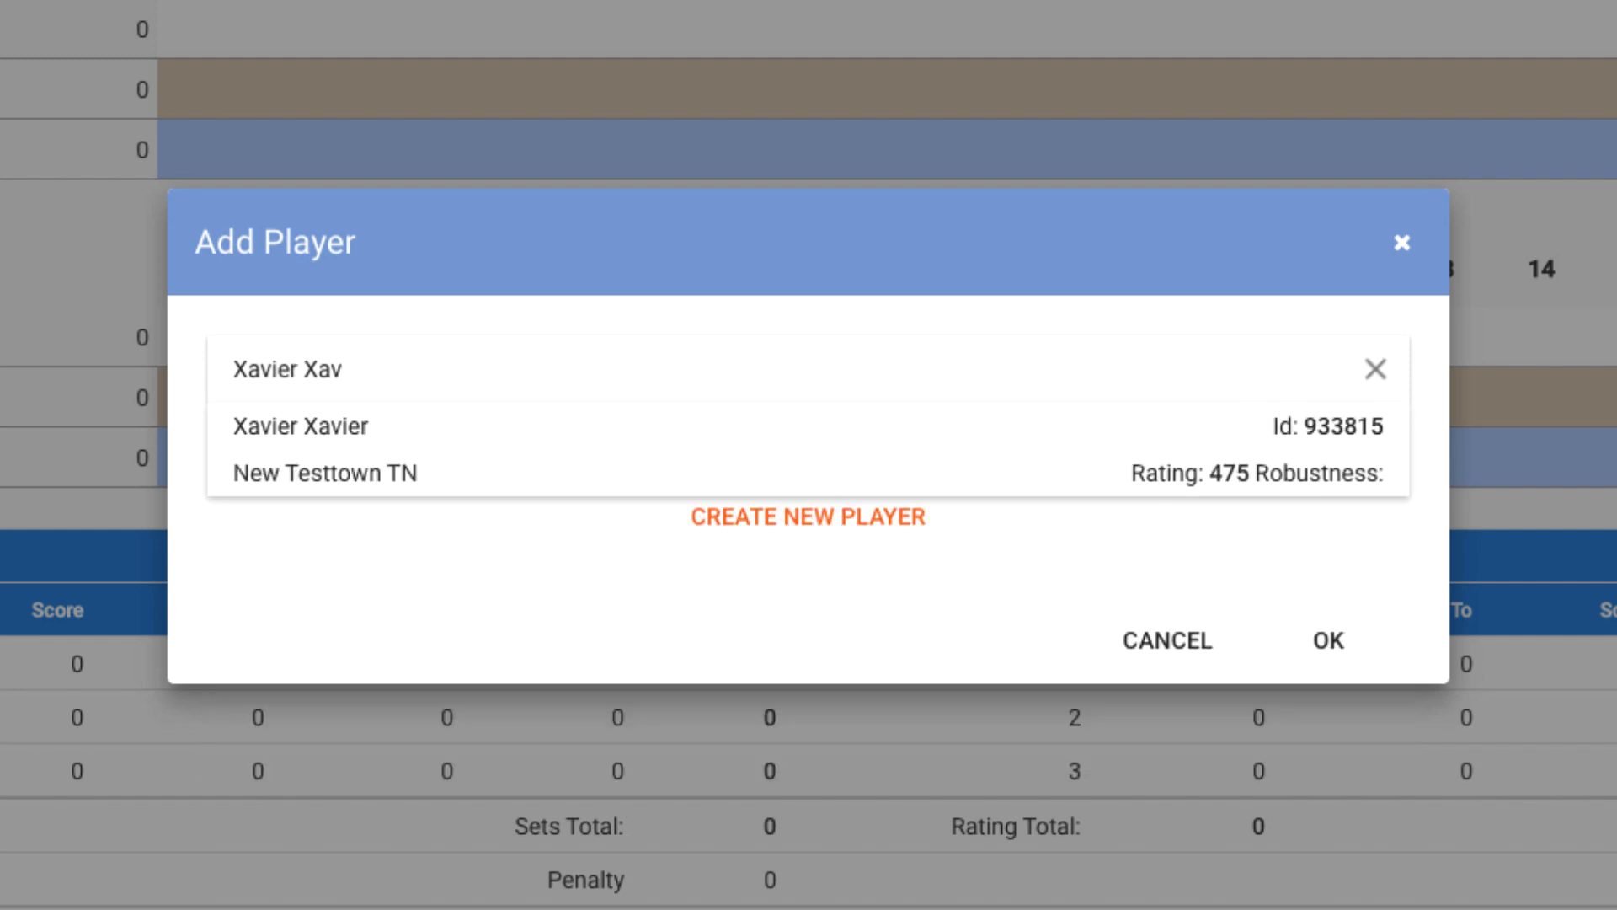
left_click(497, 451)
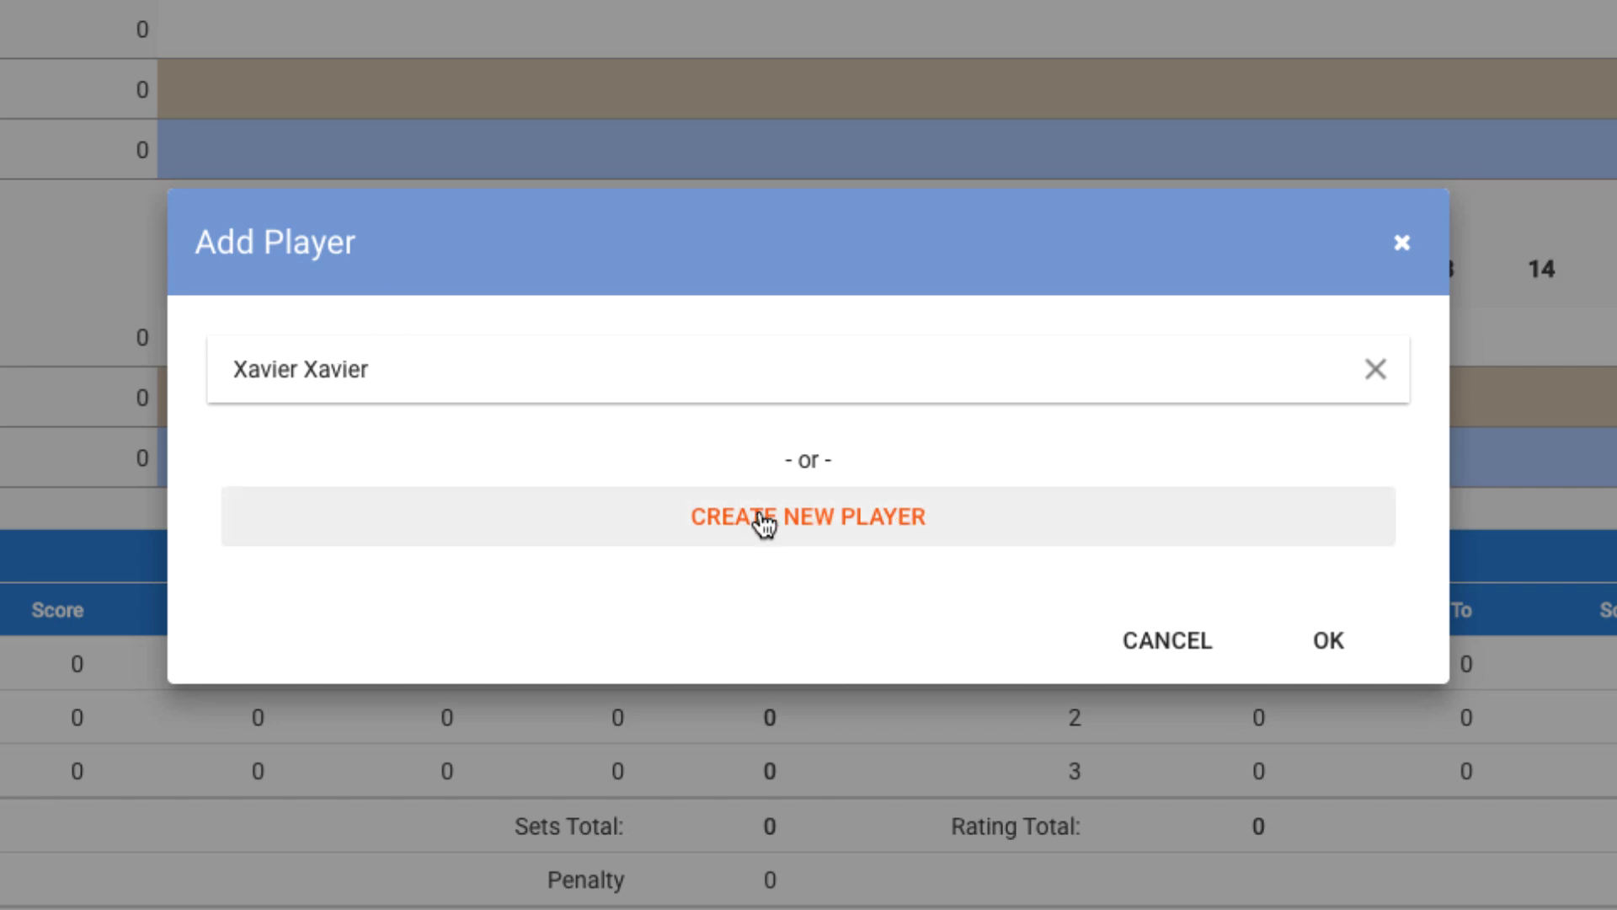
left_click(1339, 653)
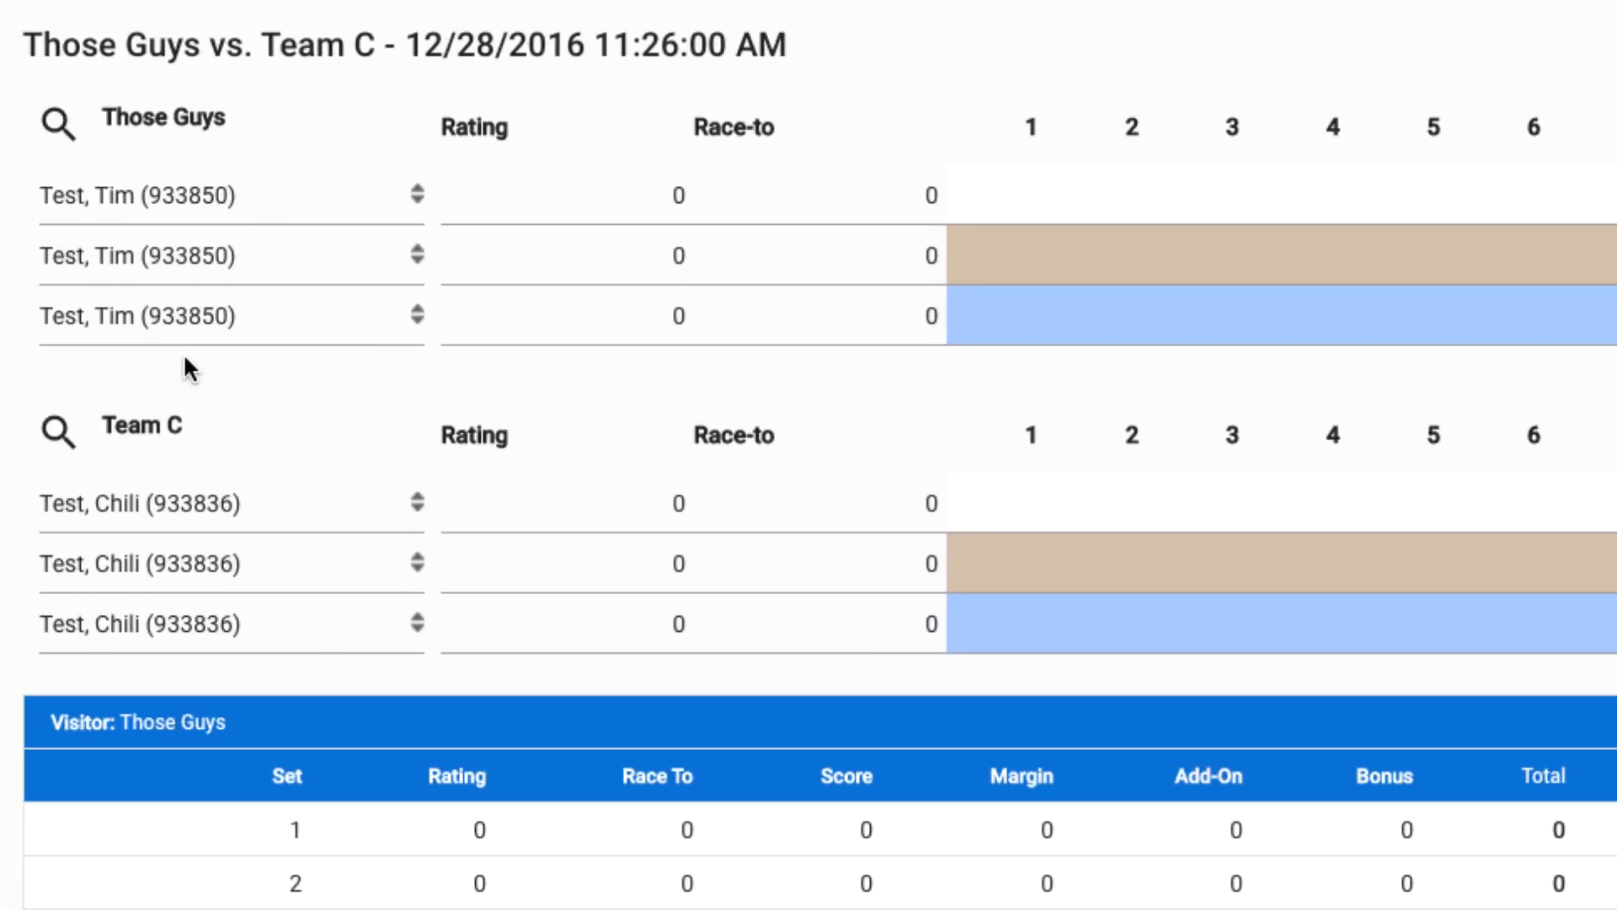
- Check the set 3 player list, then view Those Guys' four players under Teams/Players/Locations
left_click(191, 310)
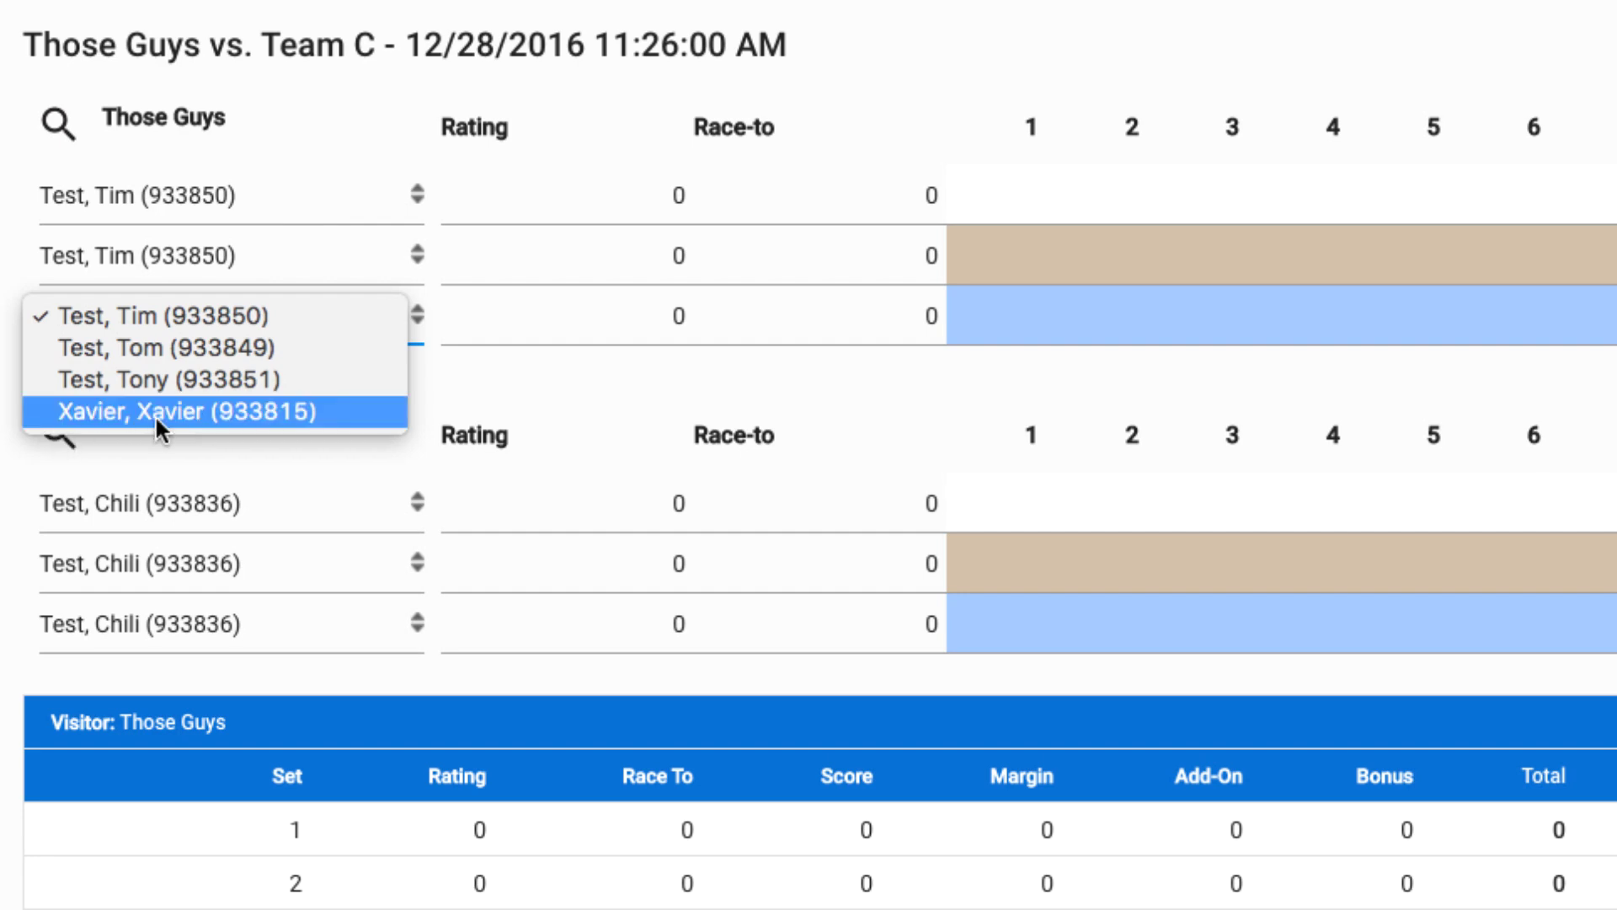
left_click(1616, 0)
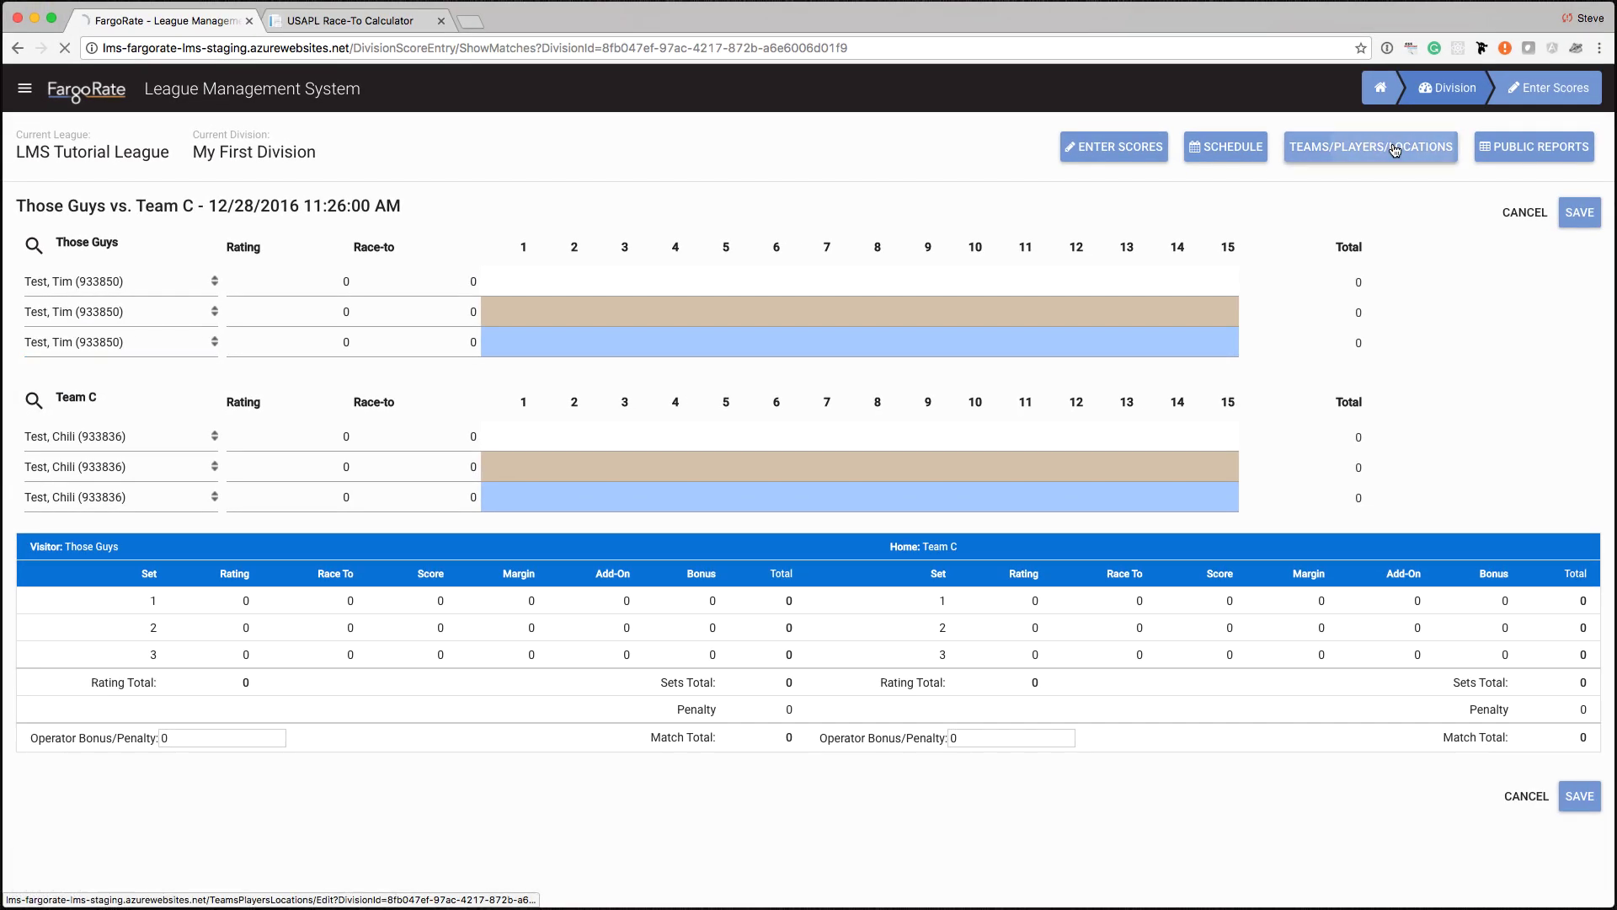
left_click(1516, 123)
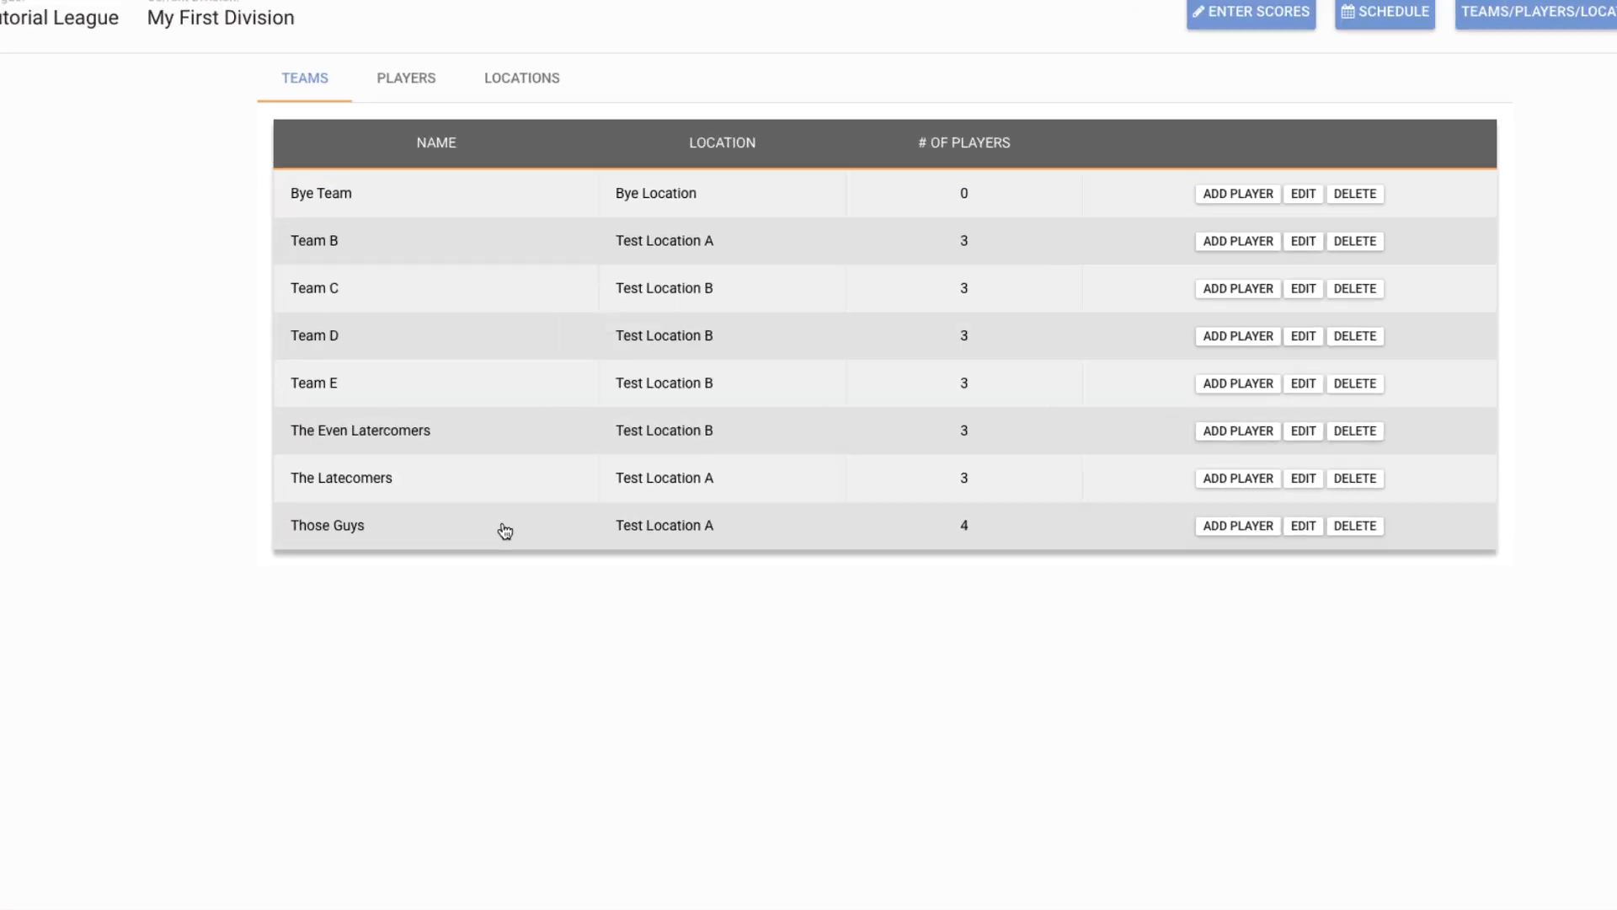
left_click(487, 581)
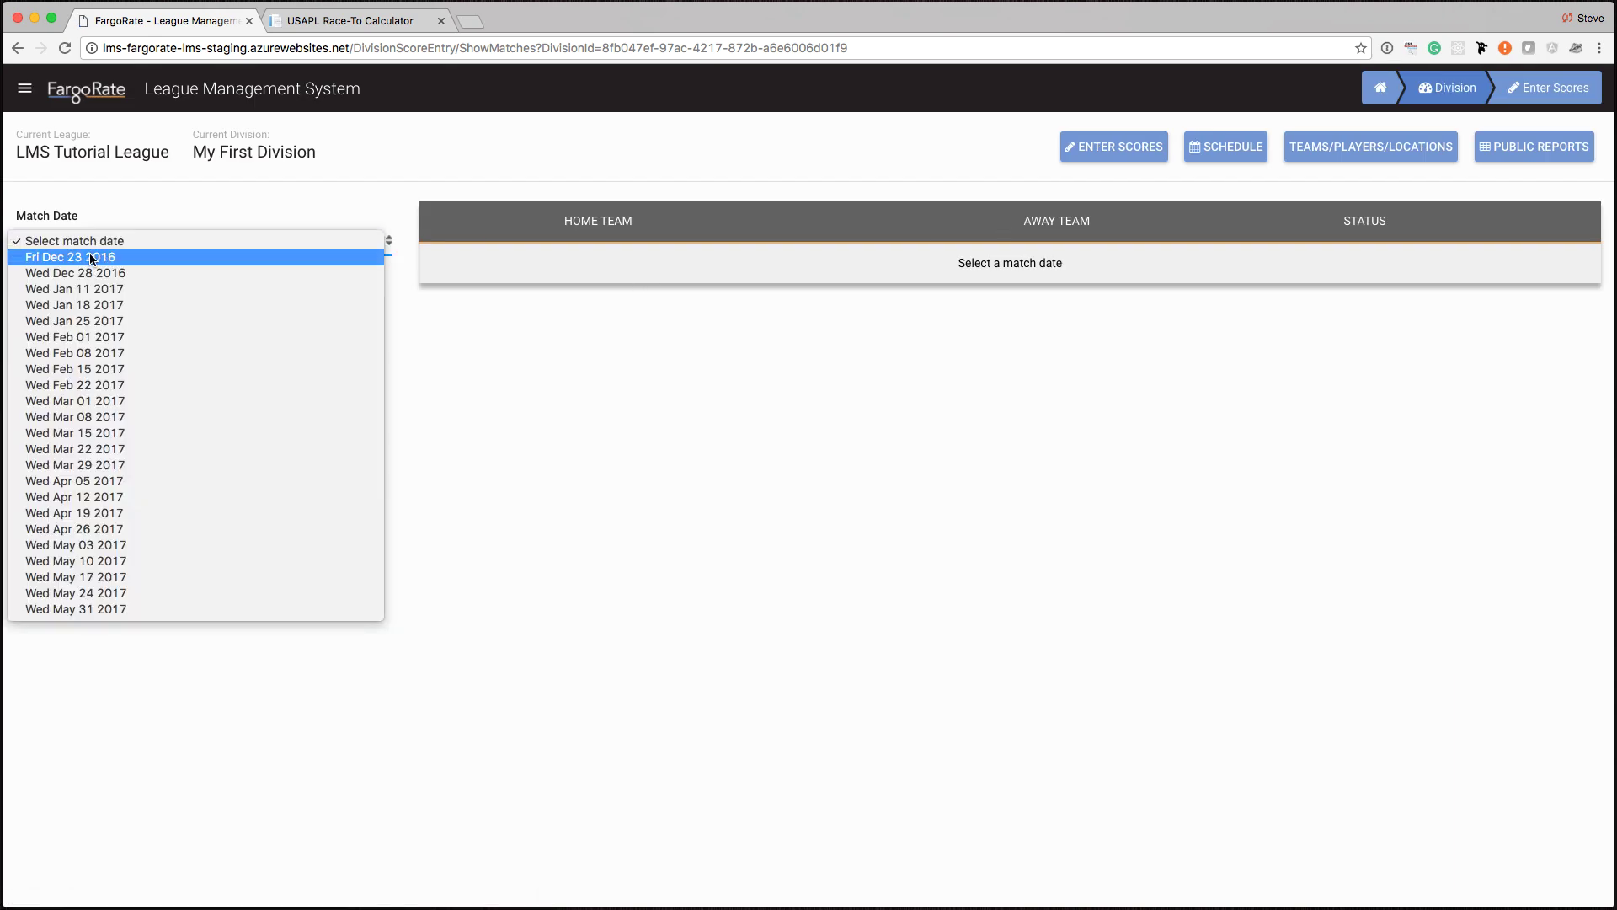
- Select the Wed Dec 28 2016 match date
left_click(101, 275)
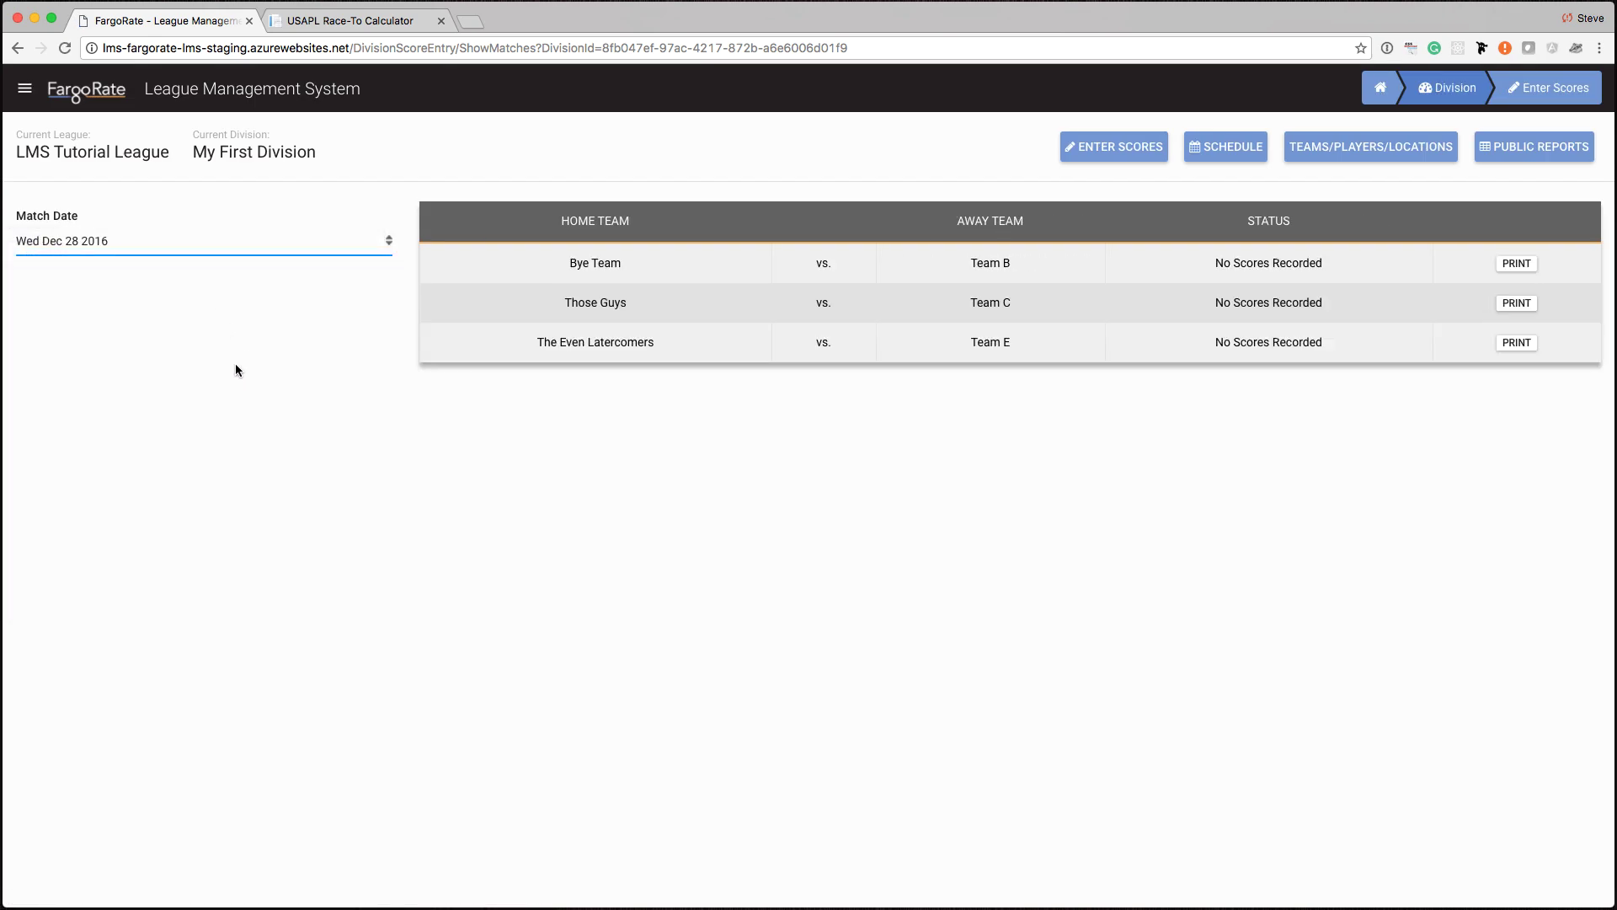
left_click(199, 241)
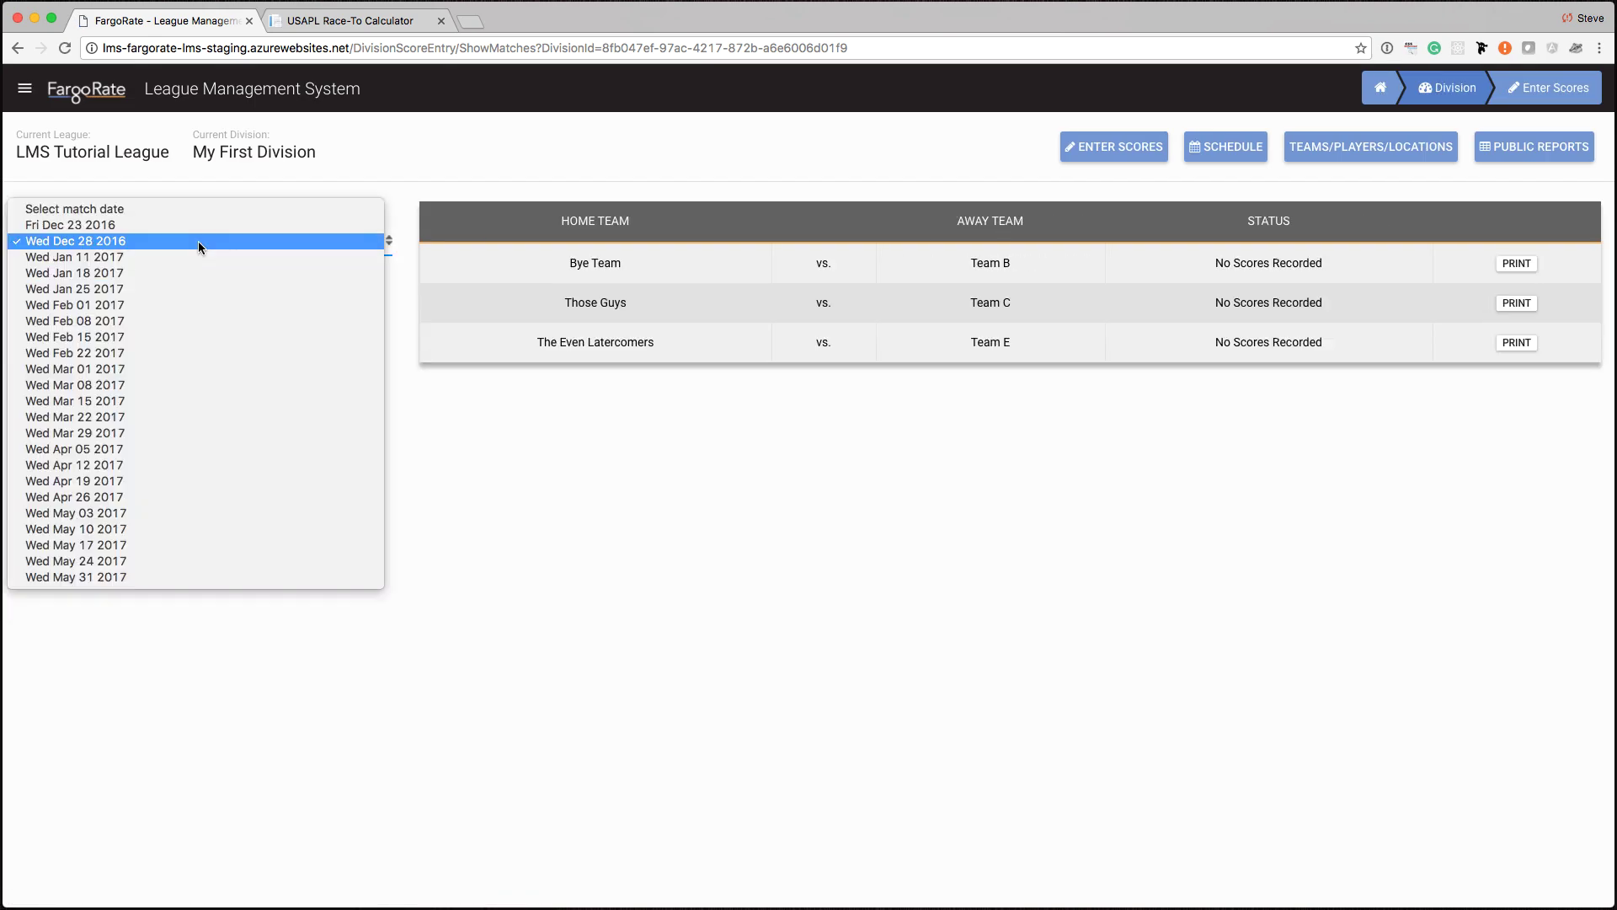
left_click(800, 524)
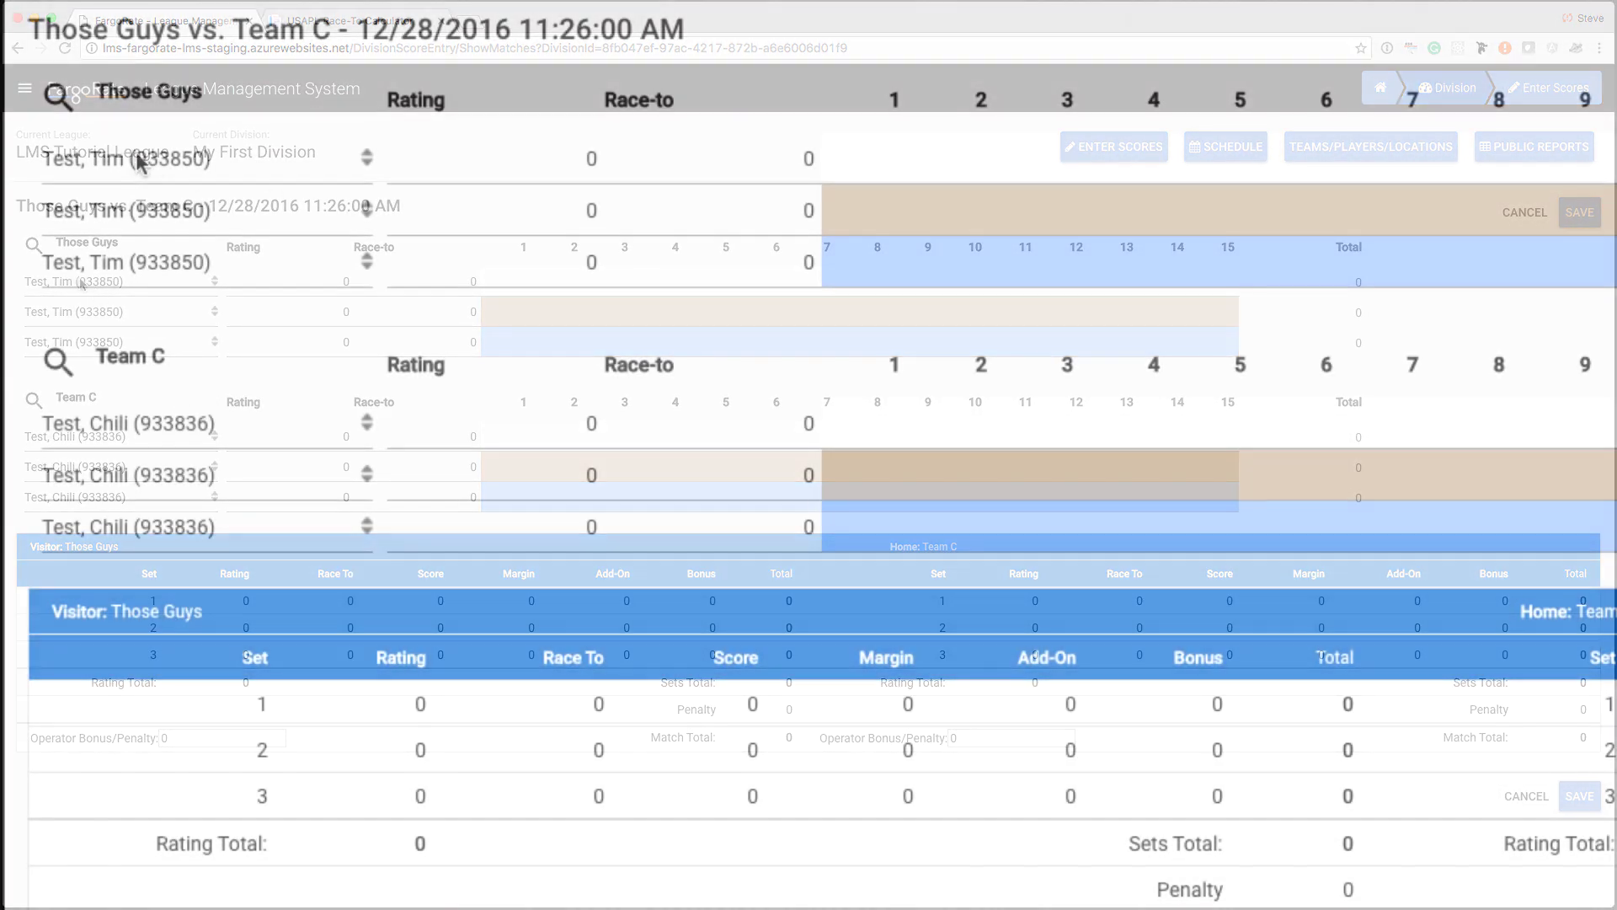
- Try the Those Guys player dropdowns, keeping the set-1 player and picking a different set-2 player
left_click(160, 150)
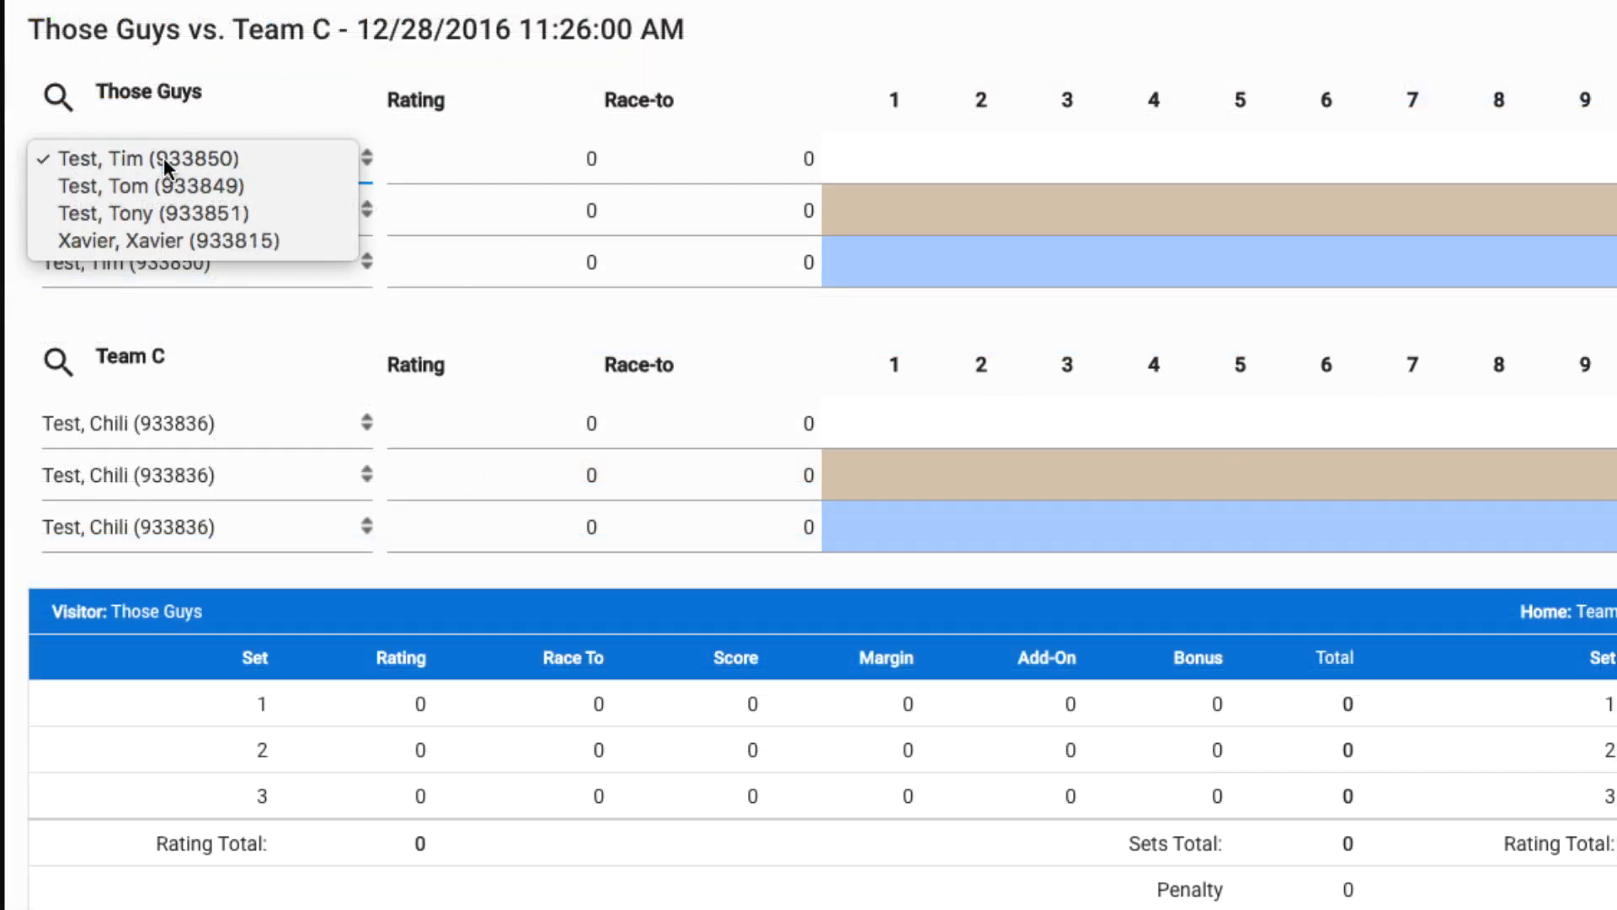
left_click(164, 159)
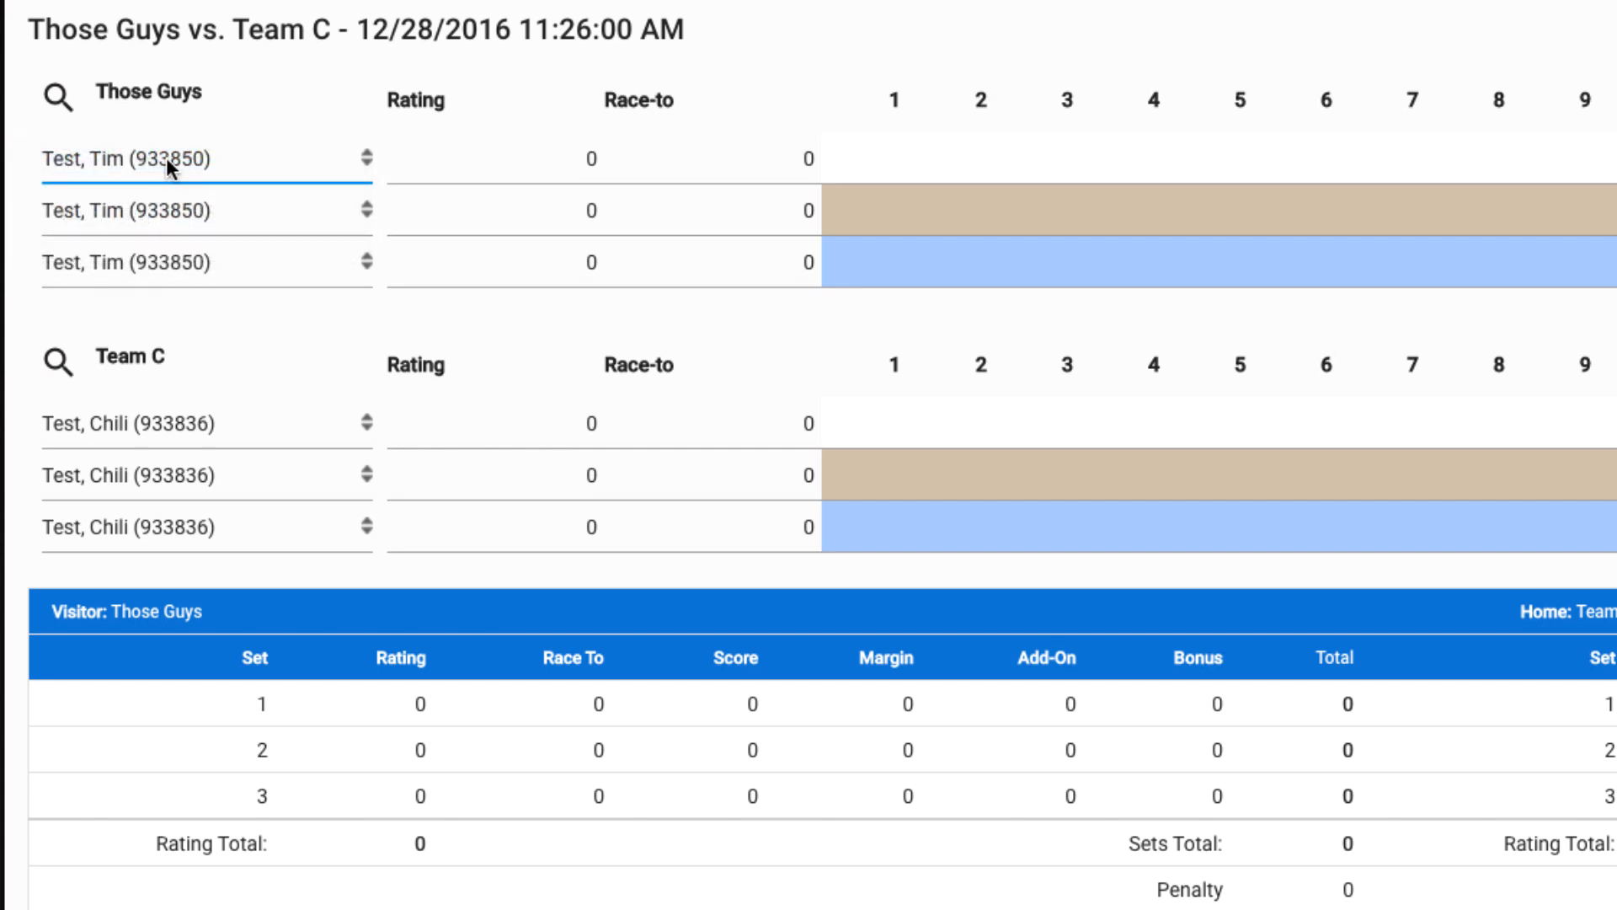
left_click(164, 210)
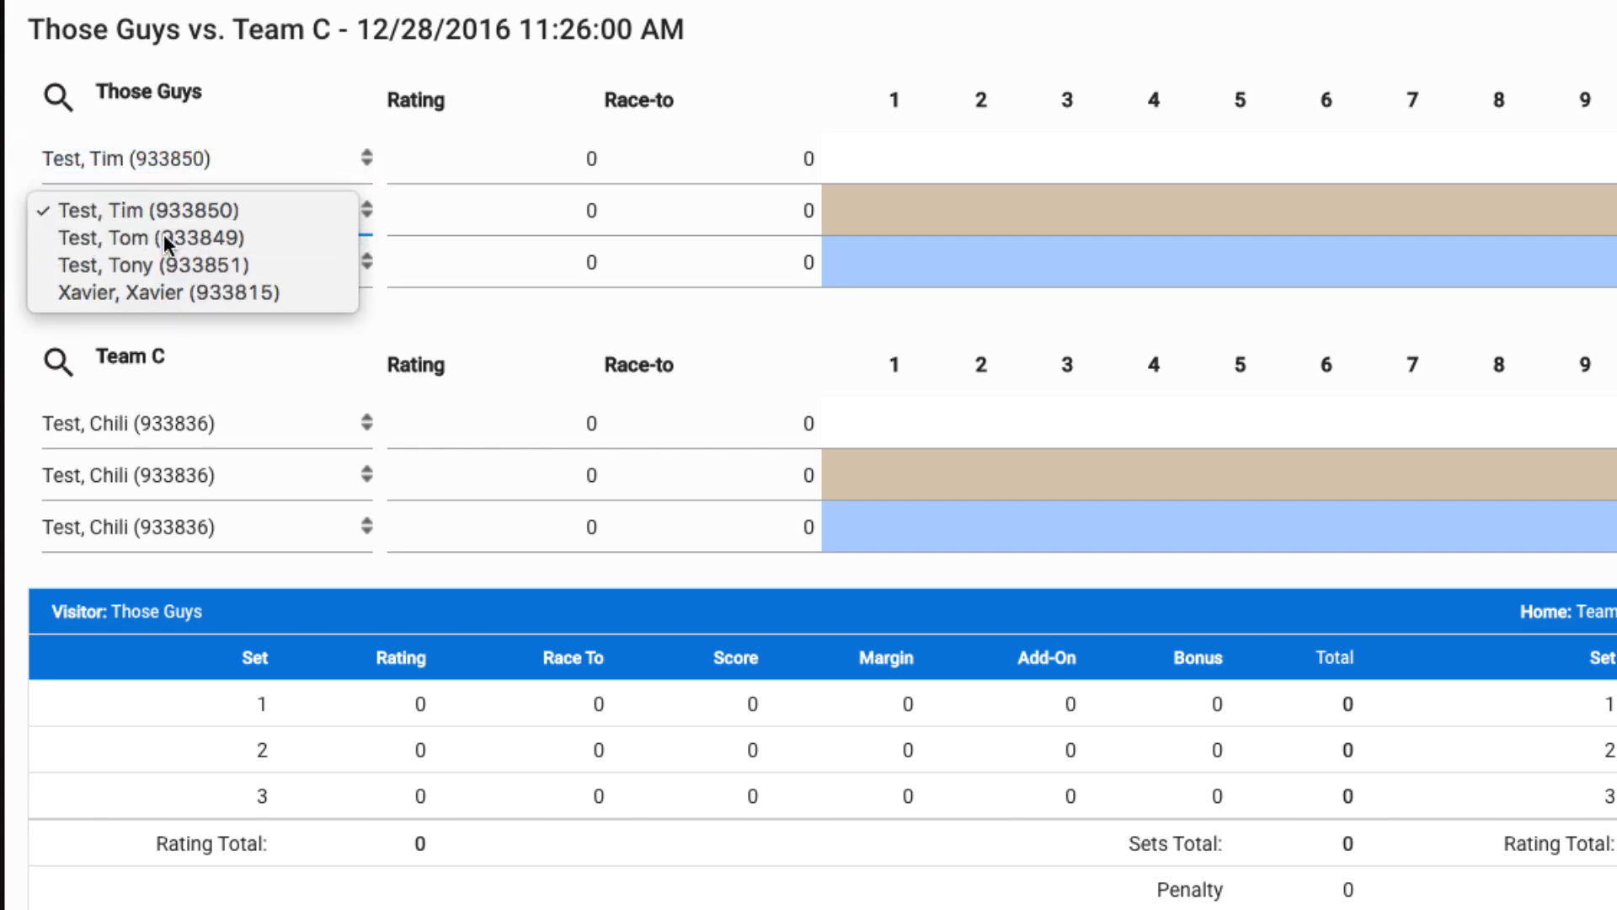
left_click(163, 235)
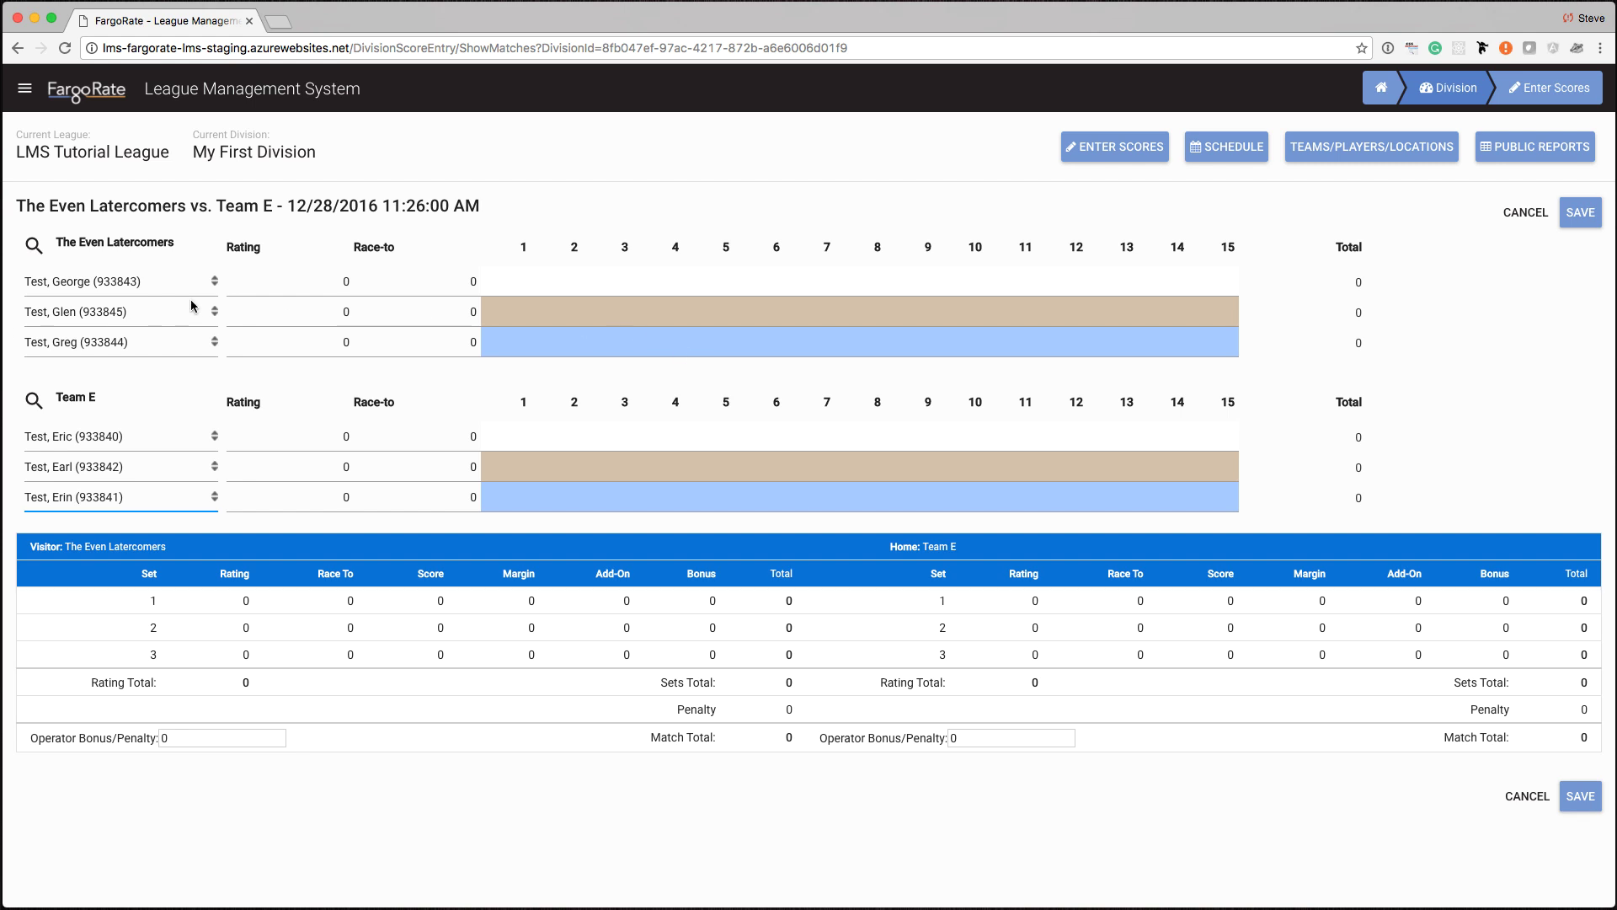
- Enter 14 for the first Even Latecomers player's set-1 forfeit win and 0 for Team E's first player
left_click(331, 283)
left_click(509, 282)
type("14")
key("Tab")
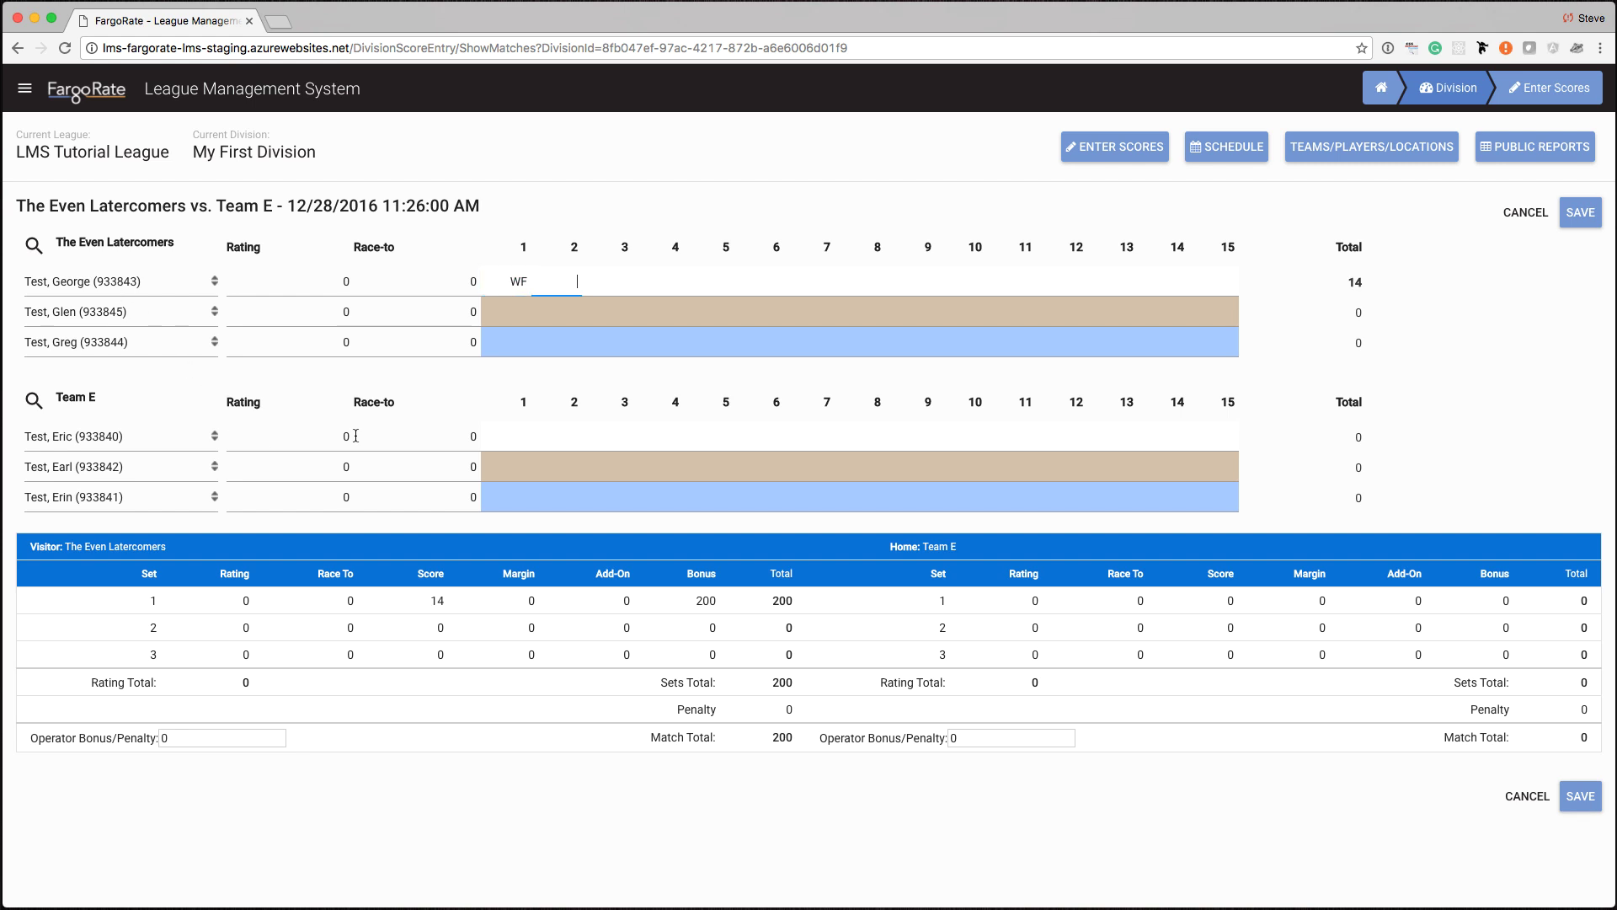
left_click(501, 442)
type("0")
key("Tab")
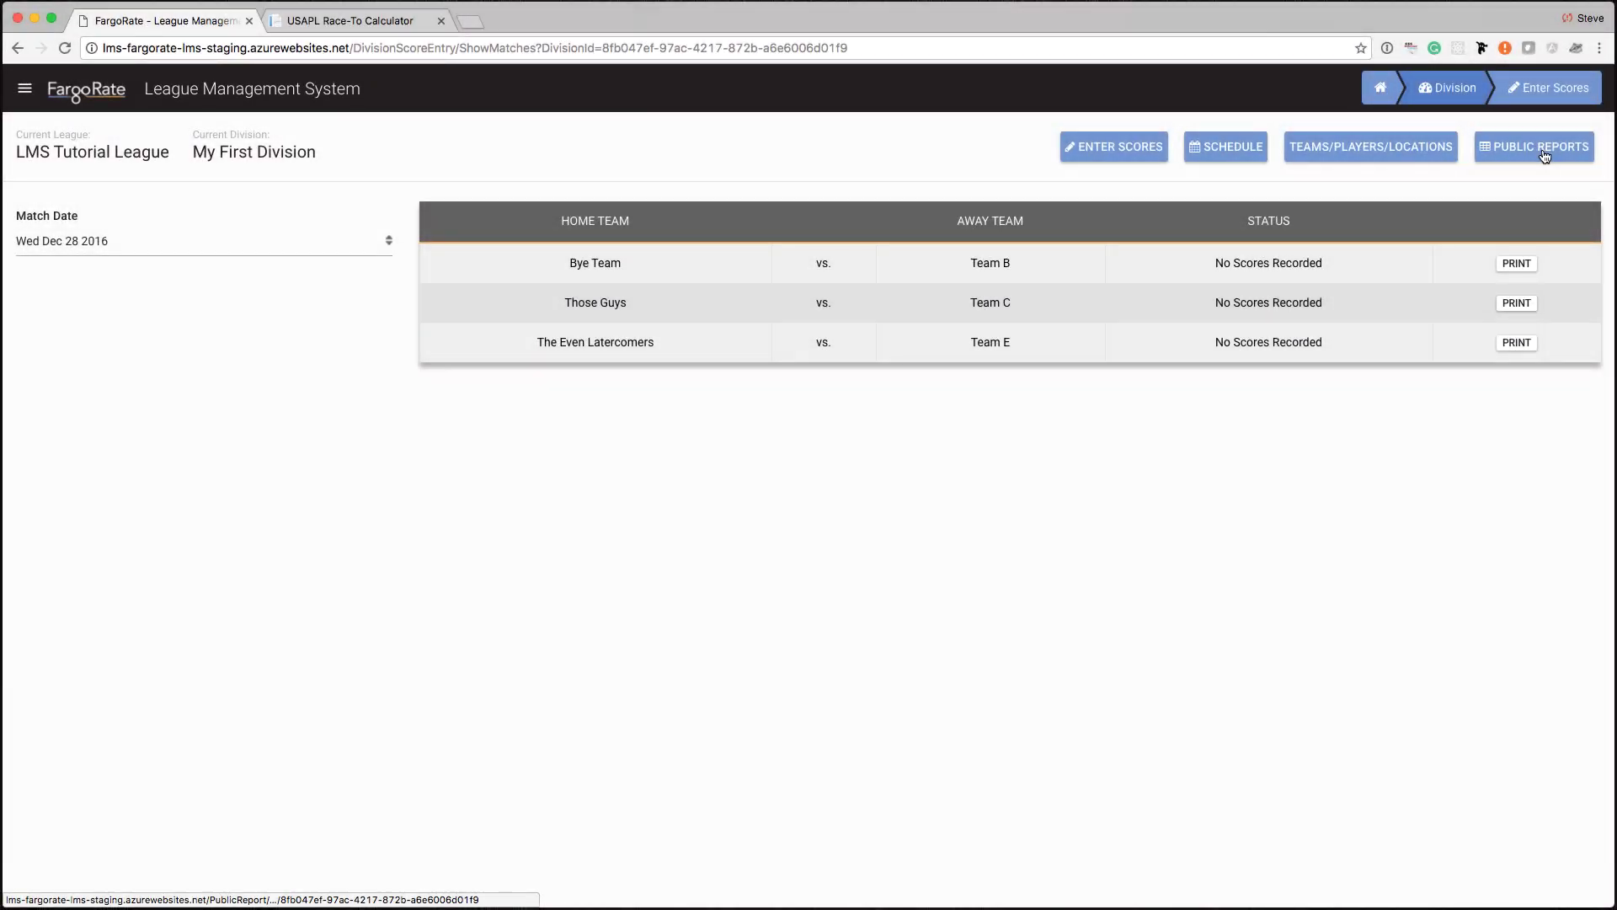
- Open My First Division's public Schedule/Results and view the 12/22/2016 match result
left_click(1546, 155)
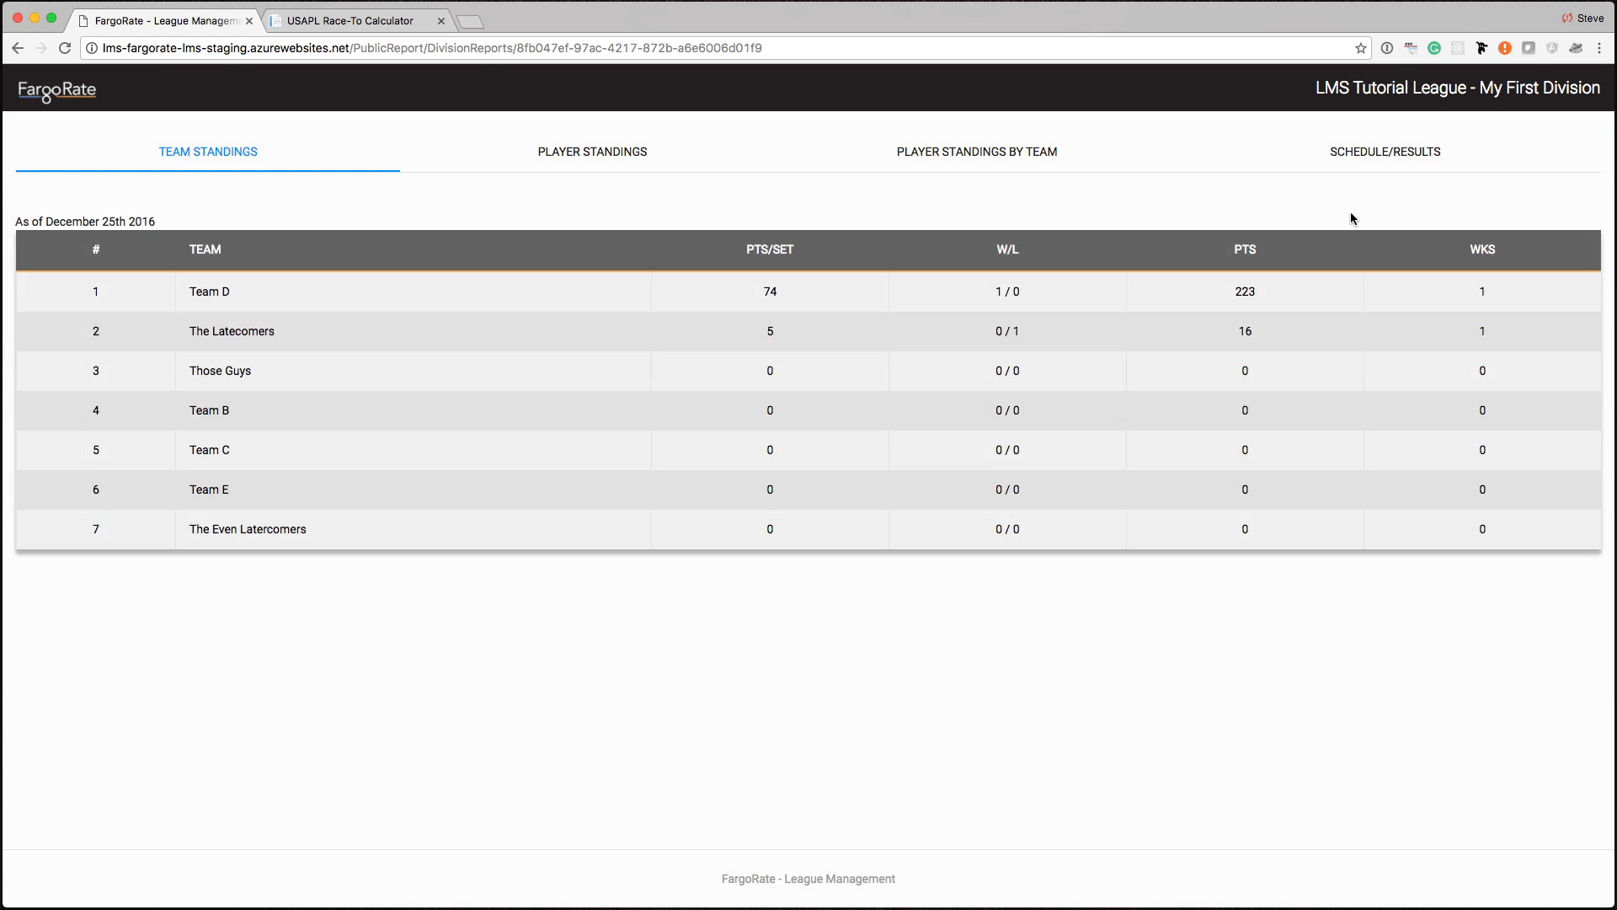
left_click(1368, 158)
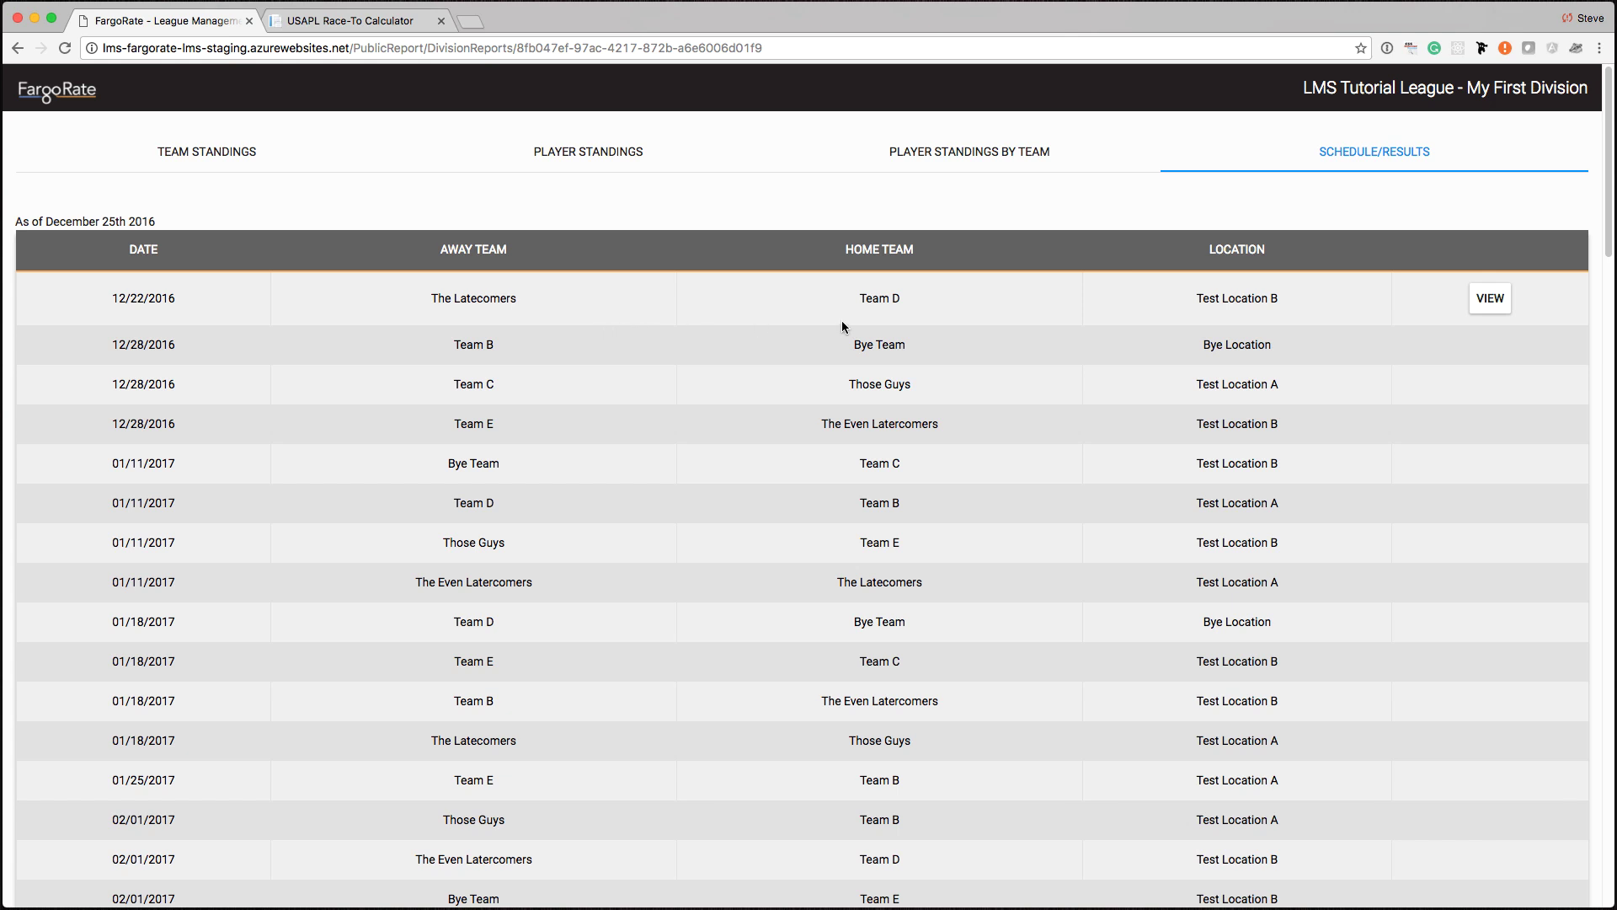
left_click(1496, 305)
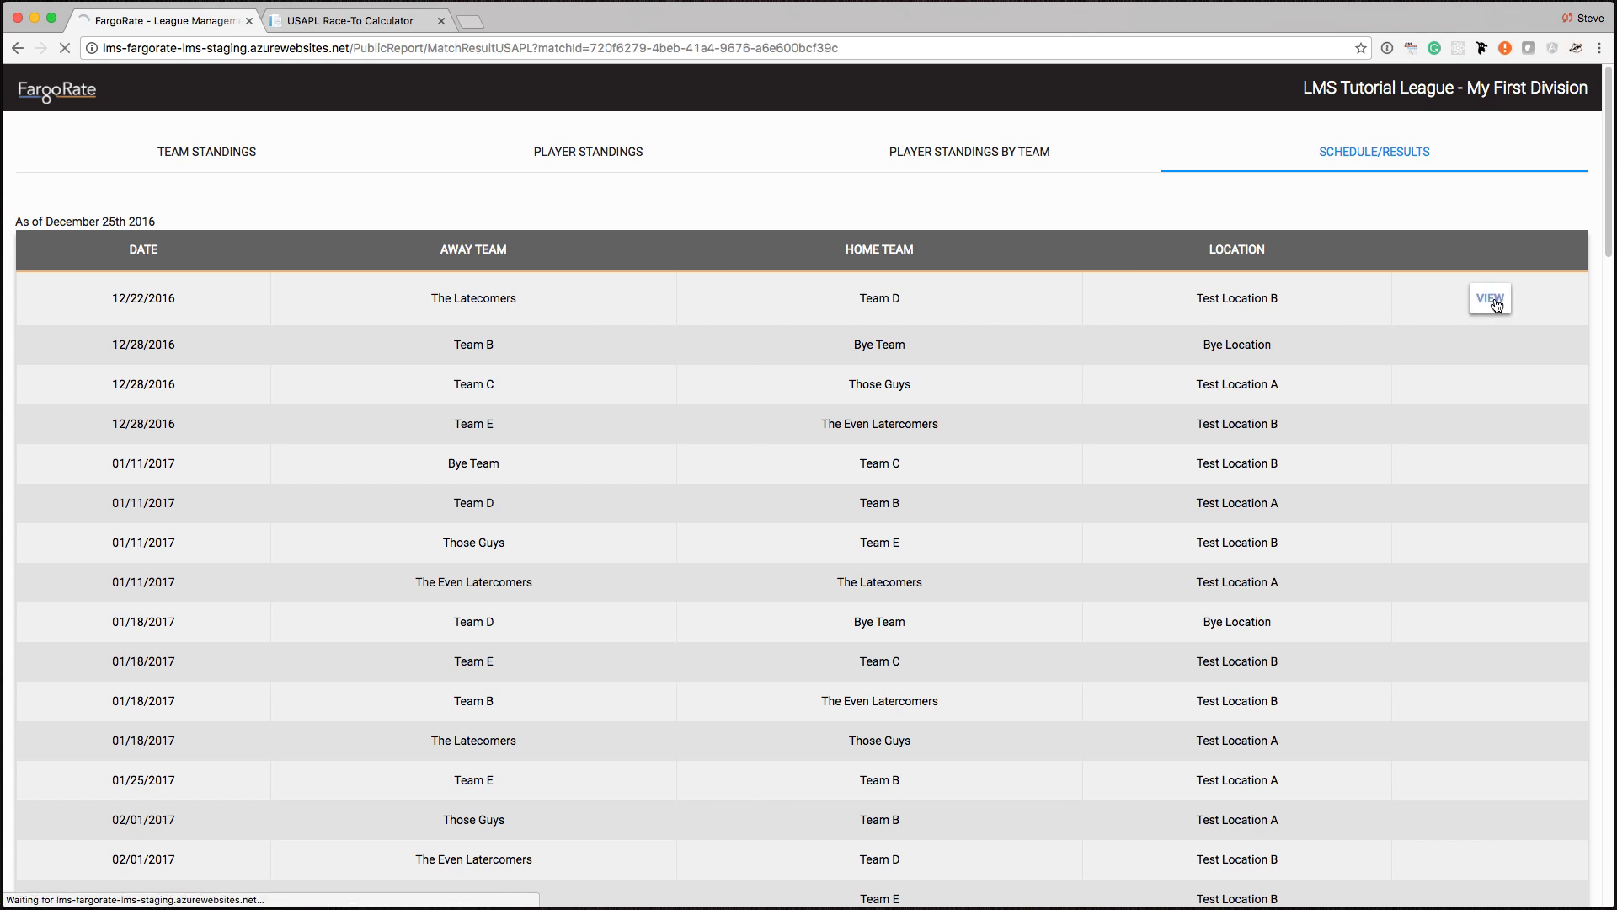